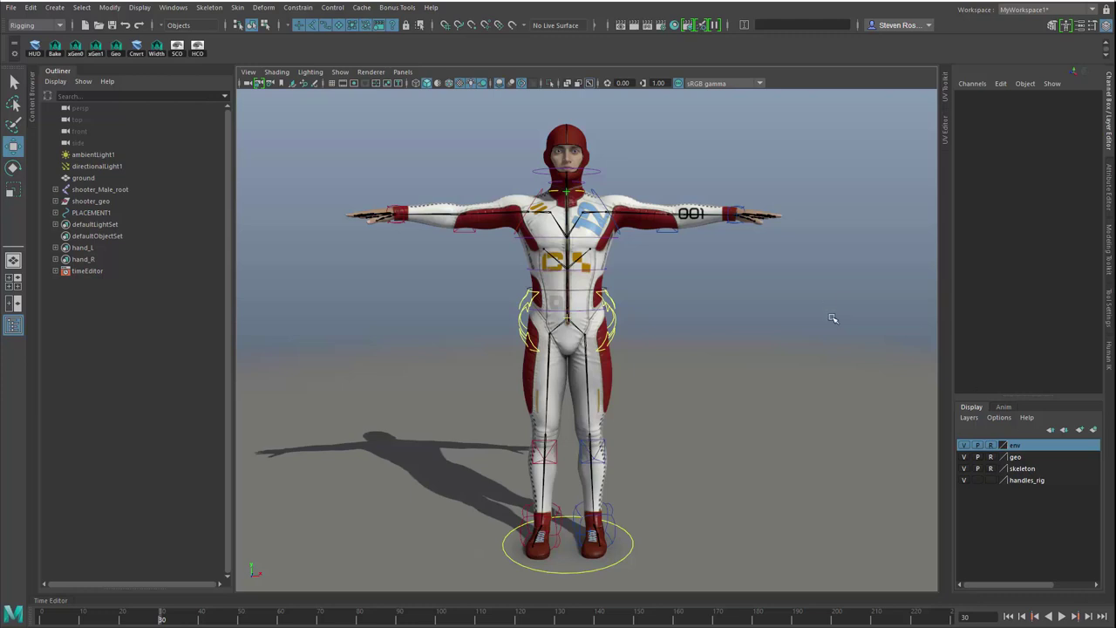
Step: Select the pelvis, left arm pole vector and spine4 controls in turn to inspect the character rig
left_click(613, 331)
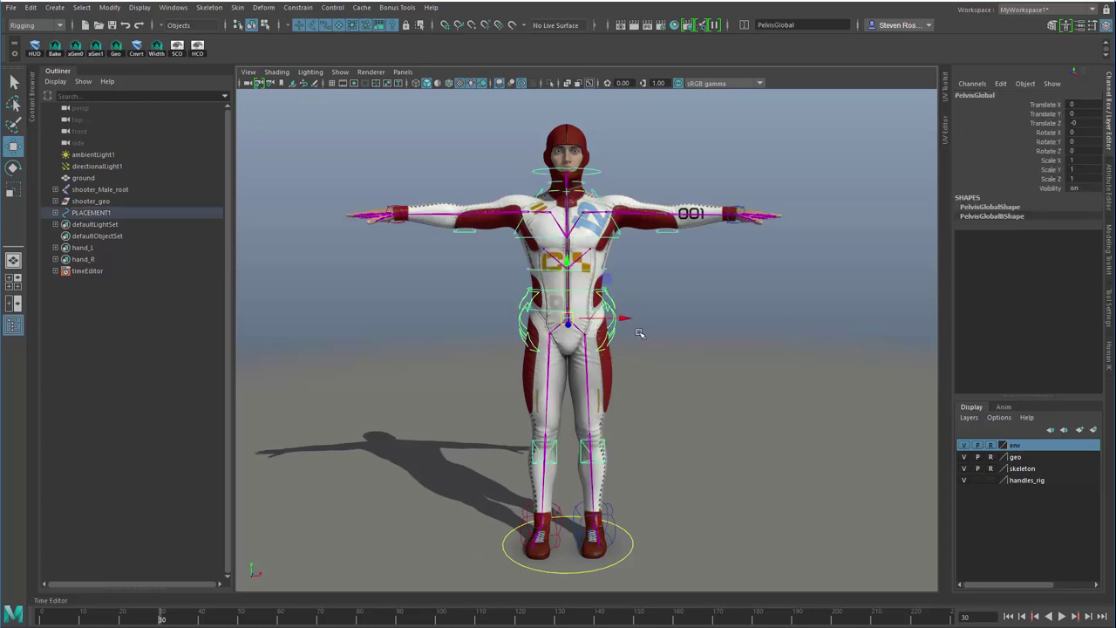
left_click(716, 193)
left_click_drag(716, 194, 762, 244)
left_click(672, 268)
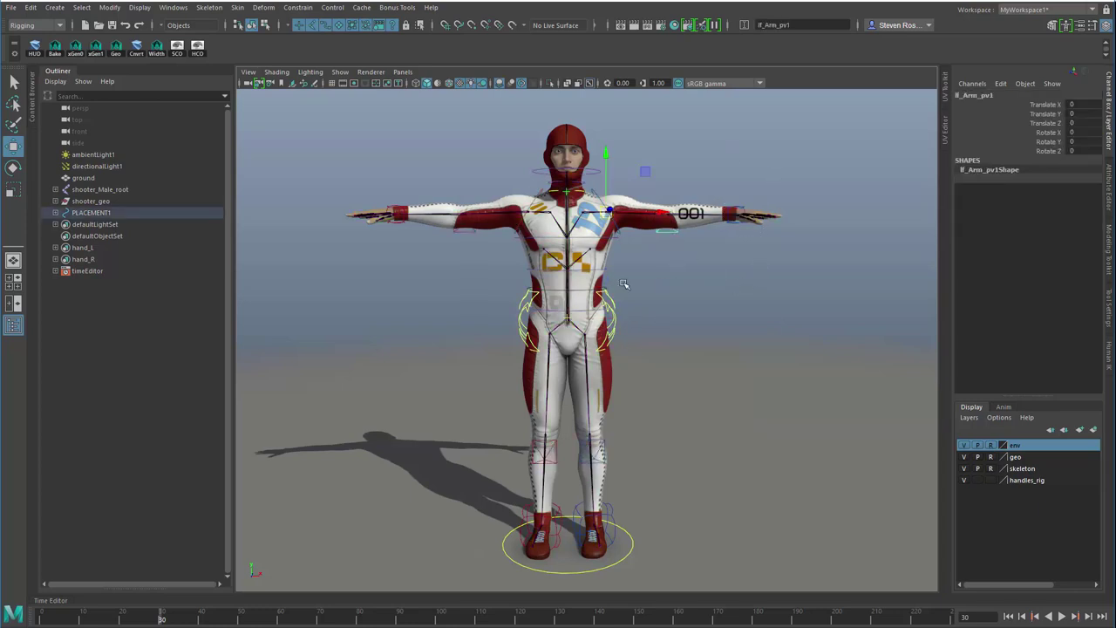
left_click(586, 241)
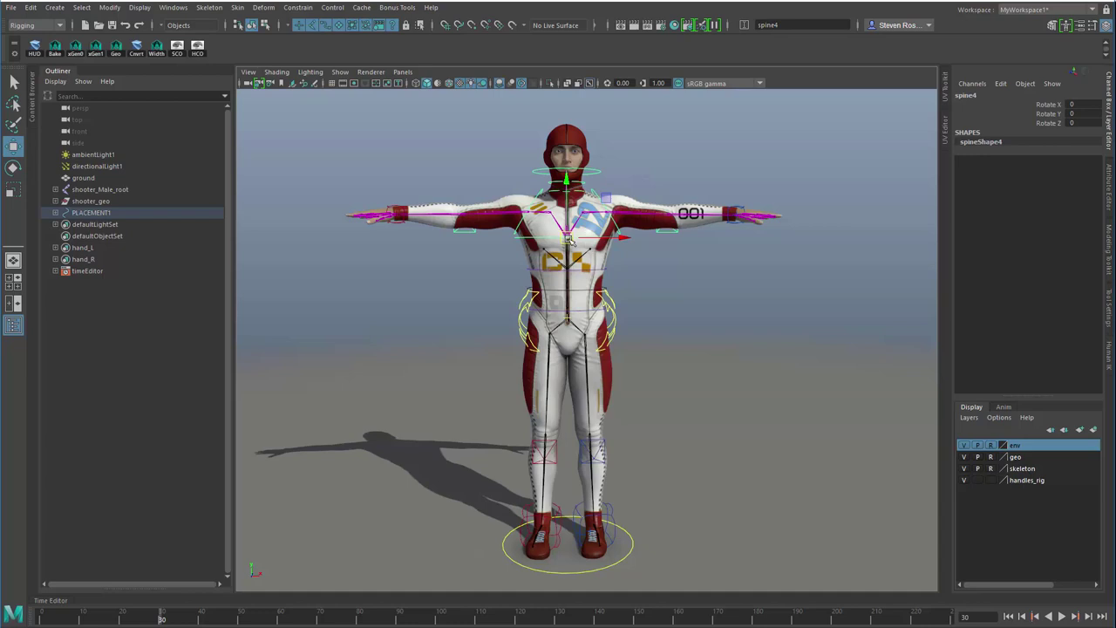
key("e")
left_click_drag(607, 218, 698, 347)
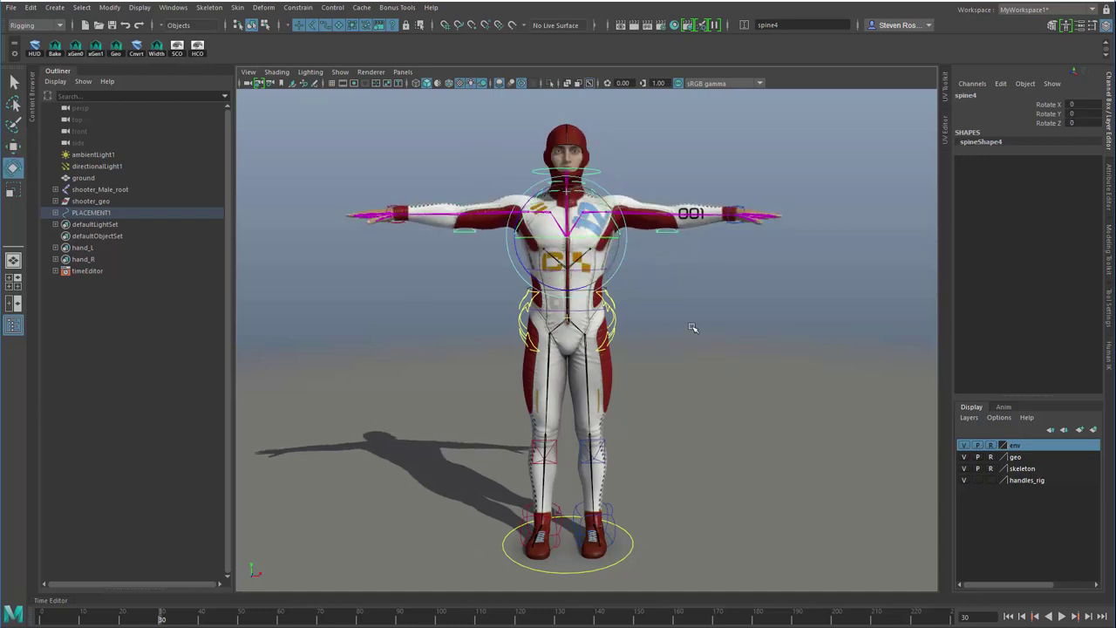
key("z")
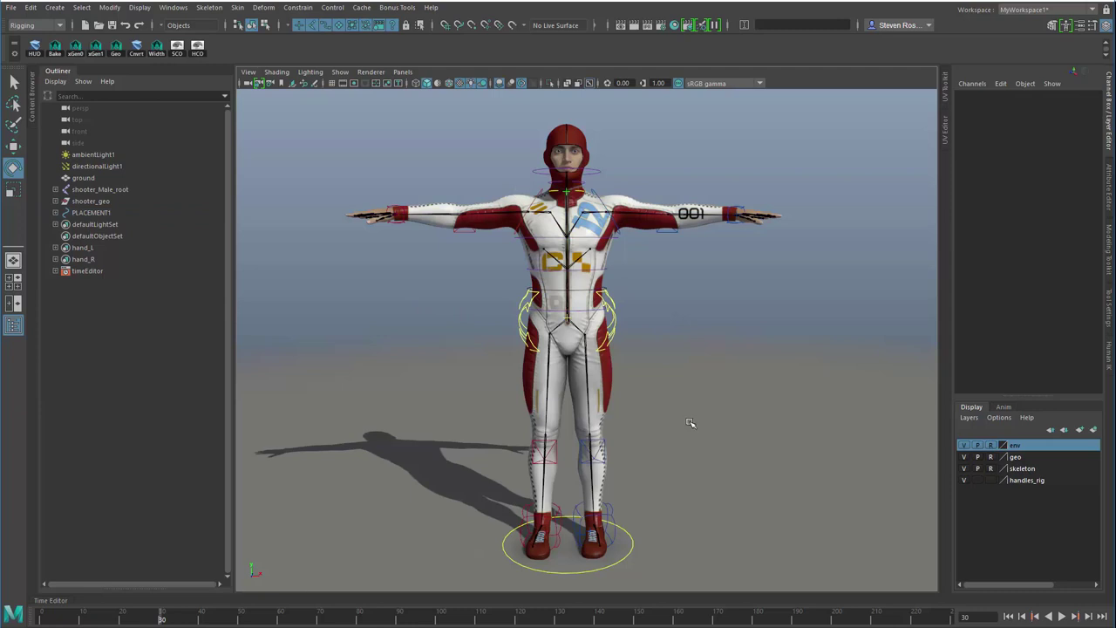
Step: Select all of the rig's controls and fully expand the PLACEMENT1 hierarchy to examine how they are organised, finishing with nothing selected
scroll(691, 424, "down", 2)
left_click_drag(326, 140, 854, 595)
scroll(779, 540, "up", 2)
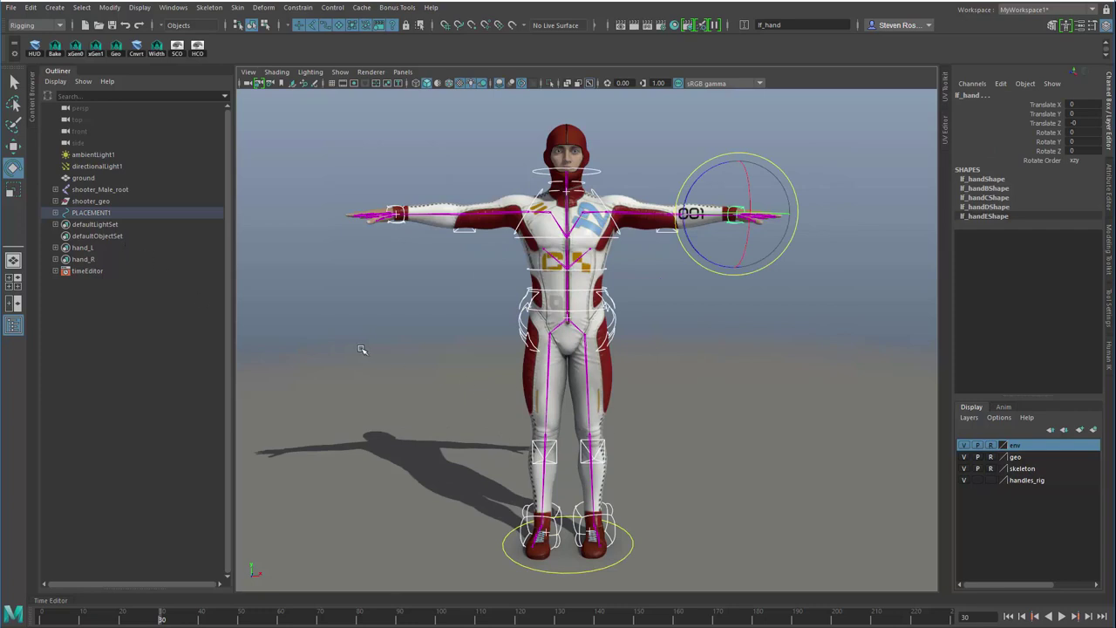
left_click(55, 213)
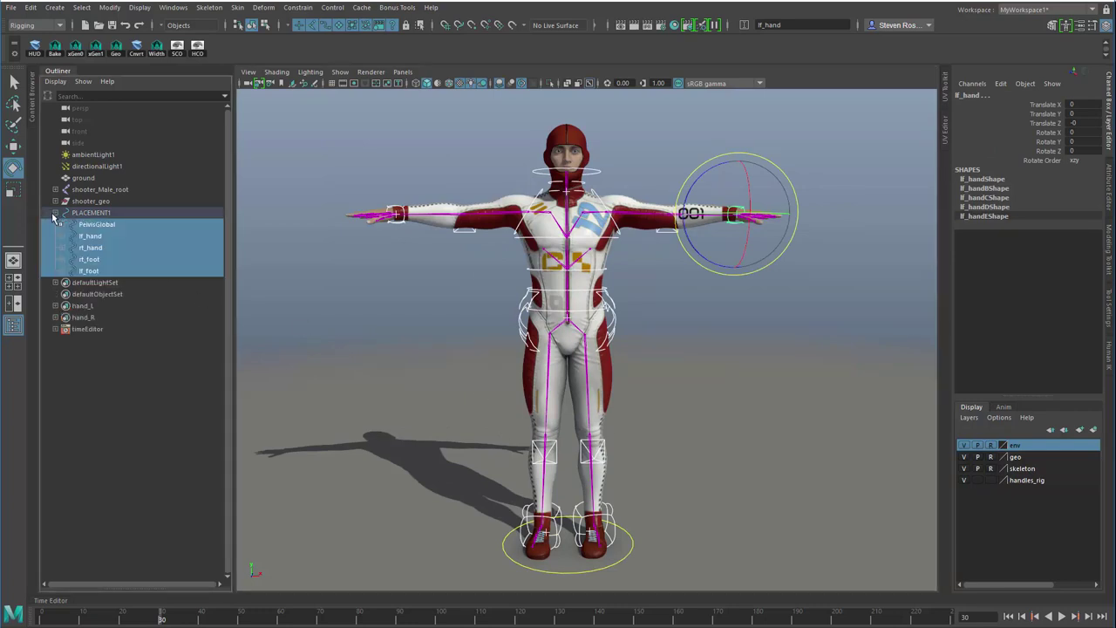
left_click(55, 213)
left_click(55, 212, "shift")
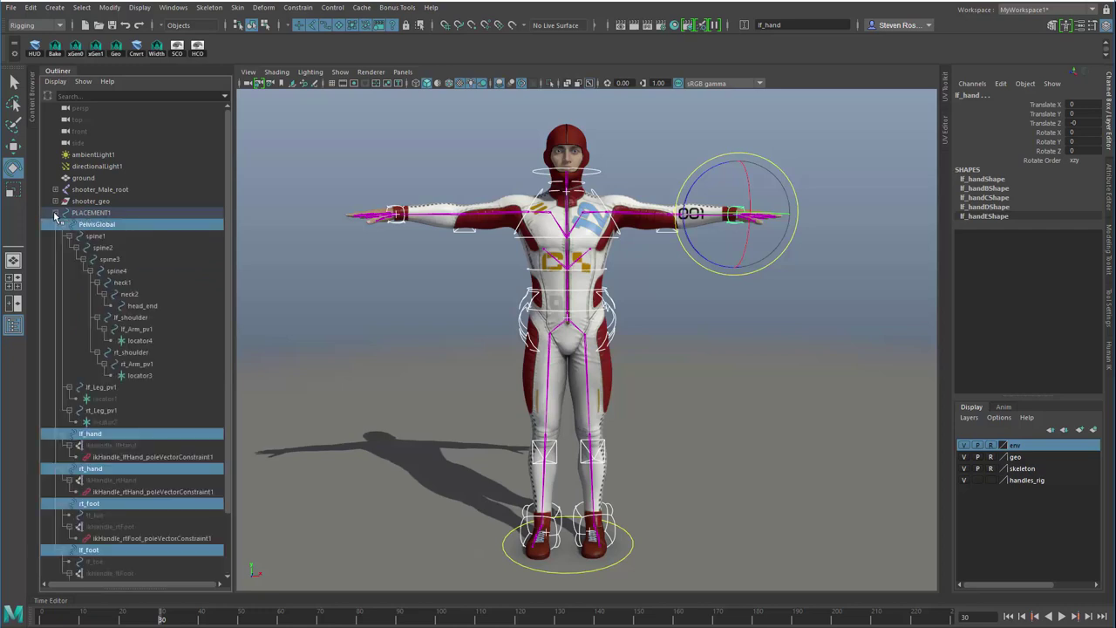
scroll(91, 228, "down", 2)
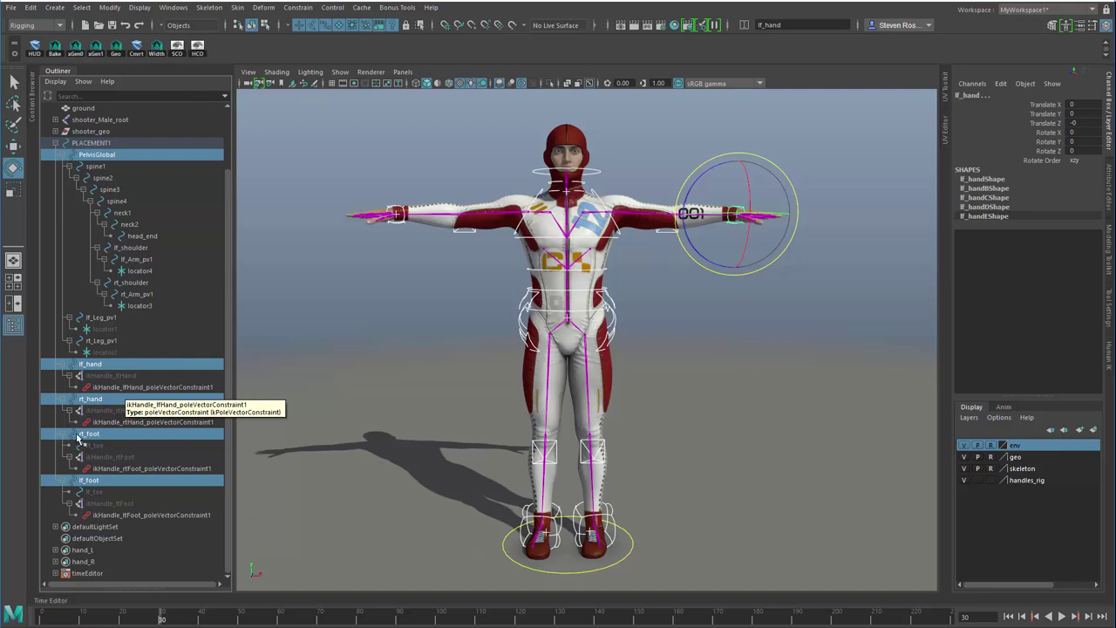
scroll(145, 464, "up", 2)
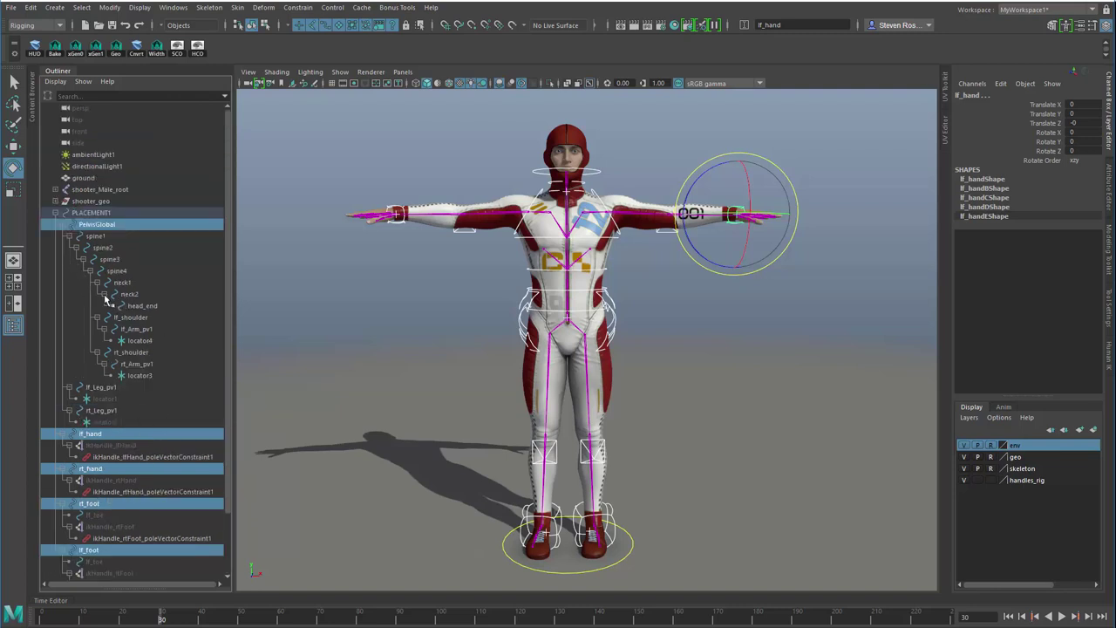
left_click(348, 362)
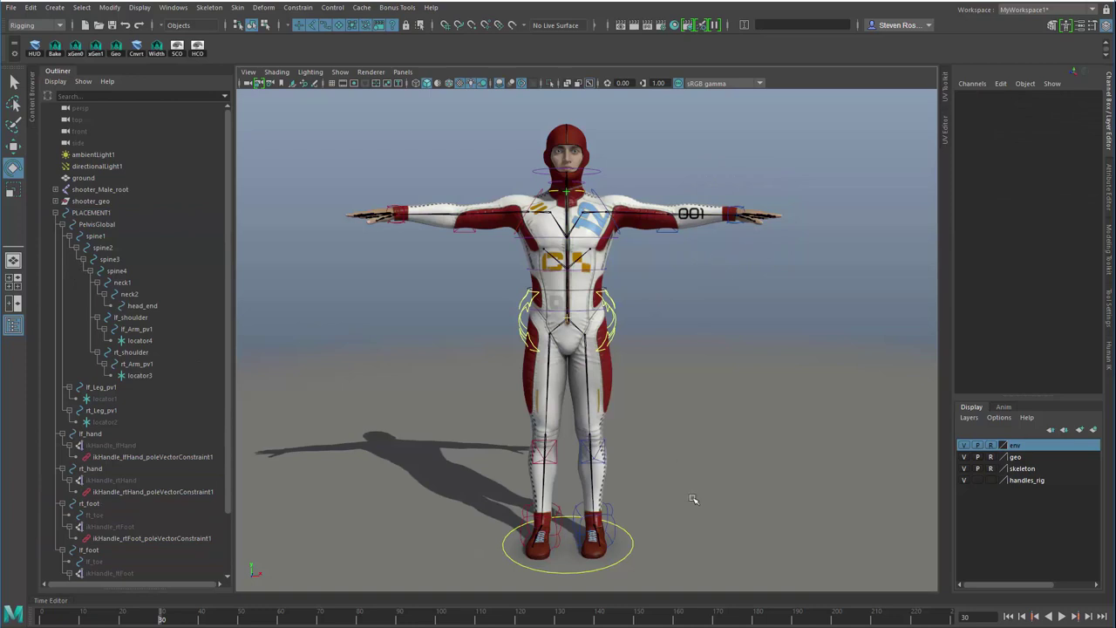
Step: Walk the selection through the nodes under lf_hand, from its shape to its IK handle and pole vector constraint, and deselect
left_click(732, 252)
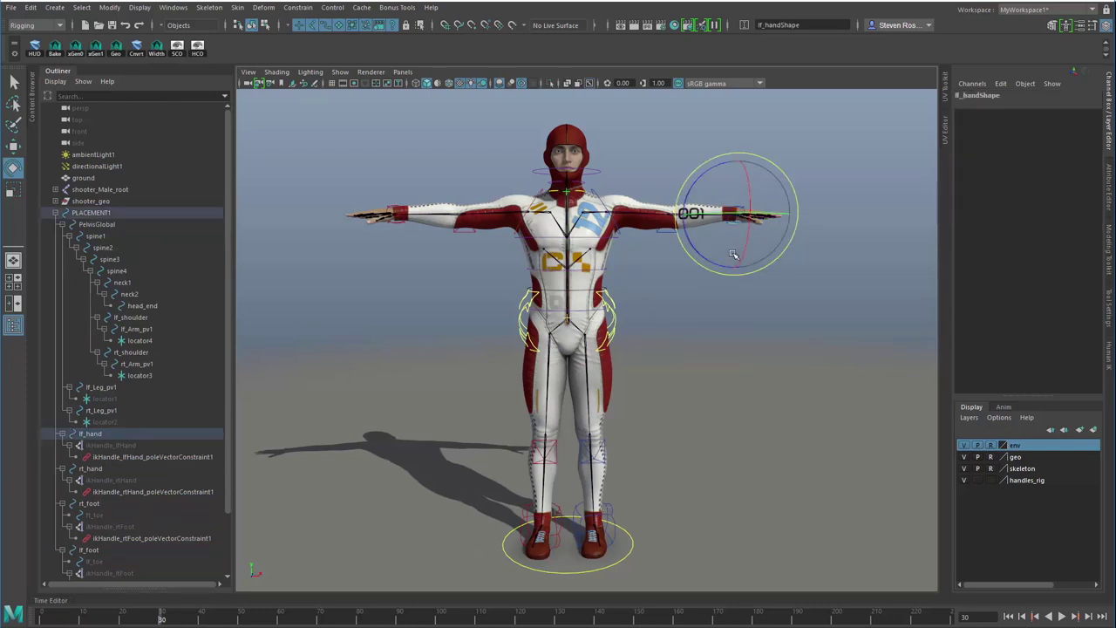
key("Right")
key("Right")
key("Right")
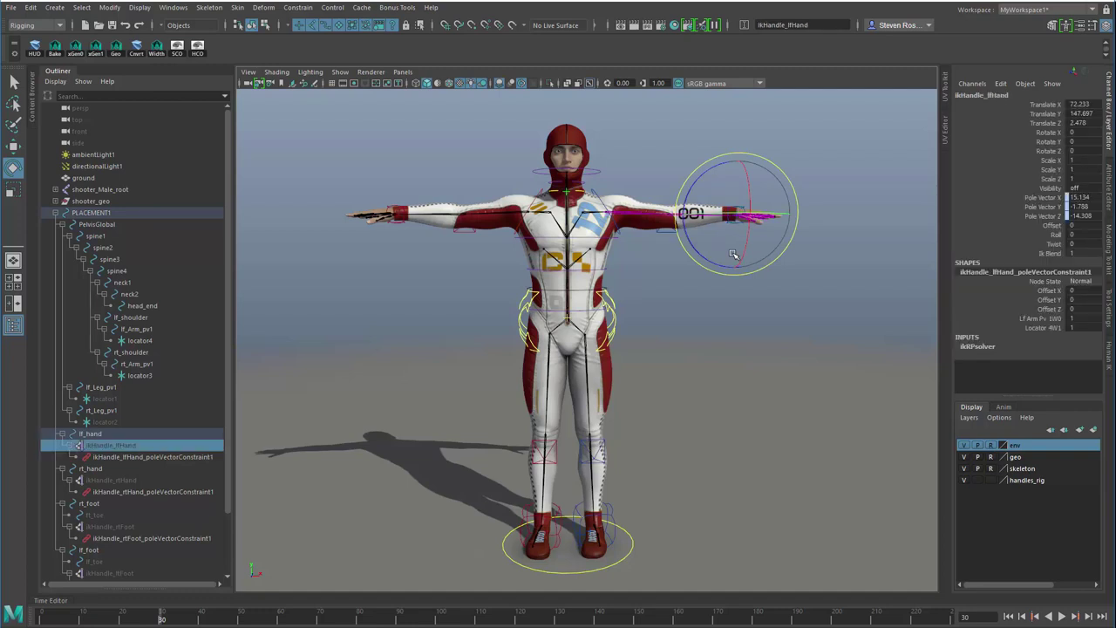
key("Down")
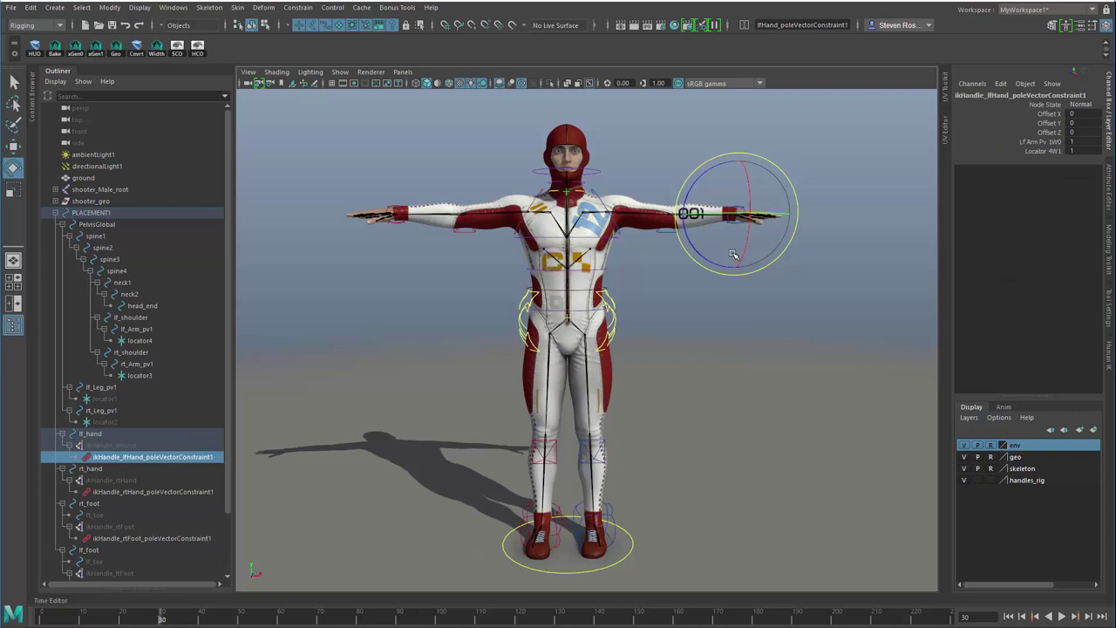
left_click(750, 372)
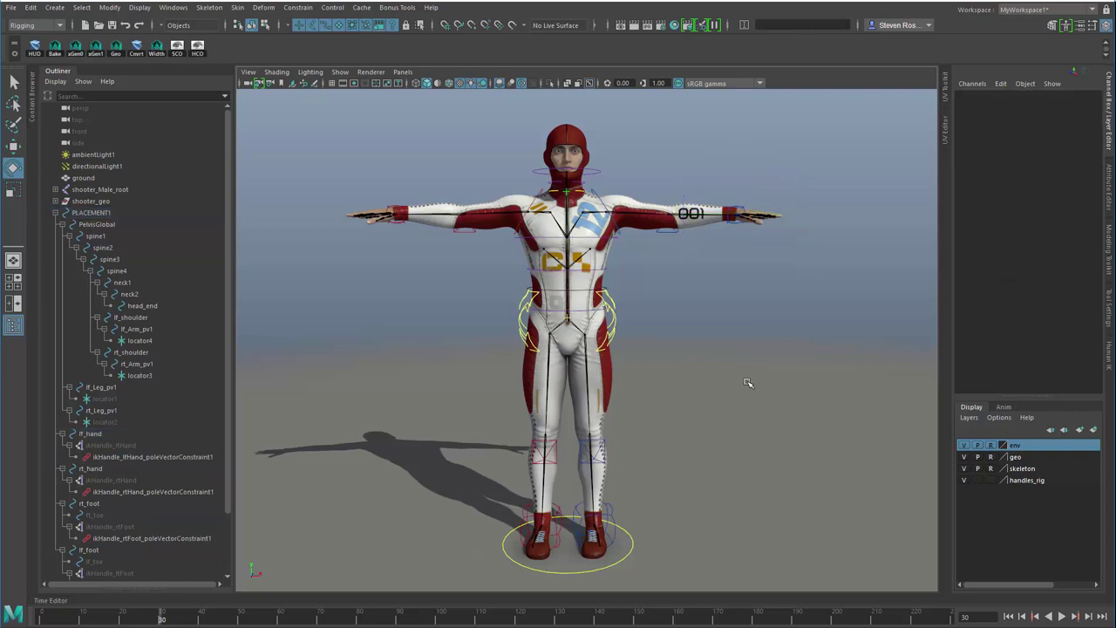
Step: Select the pelvis, hand and foot controls under PLACEMENT1 and tag them as controllers, keeping the Control commands in a floating window
left_click(55, 212)
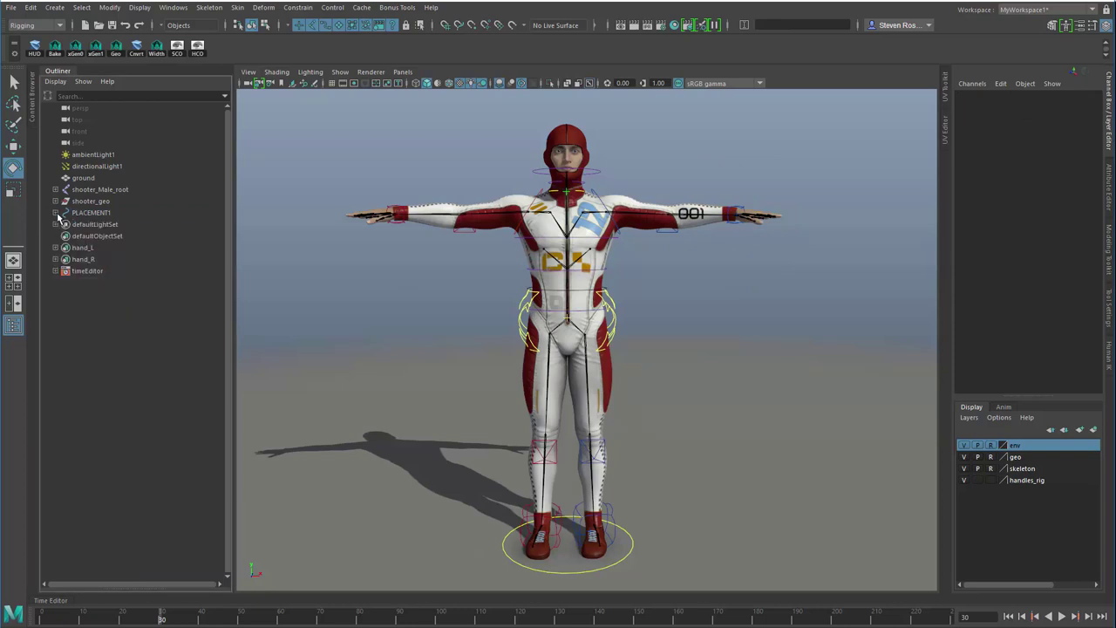
left_click(55, 213)
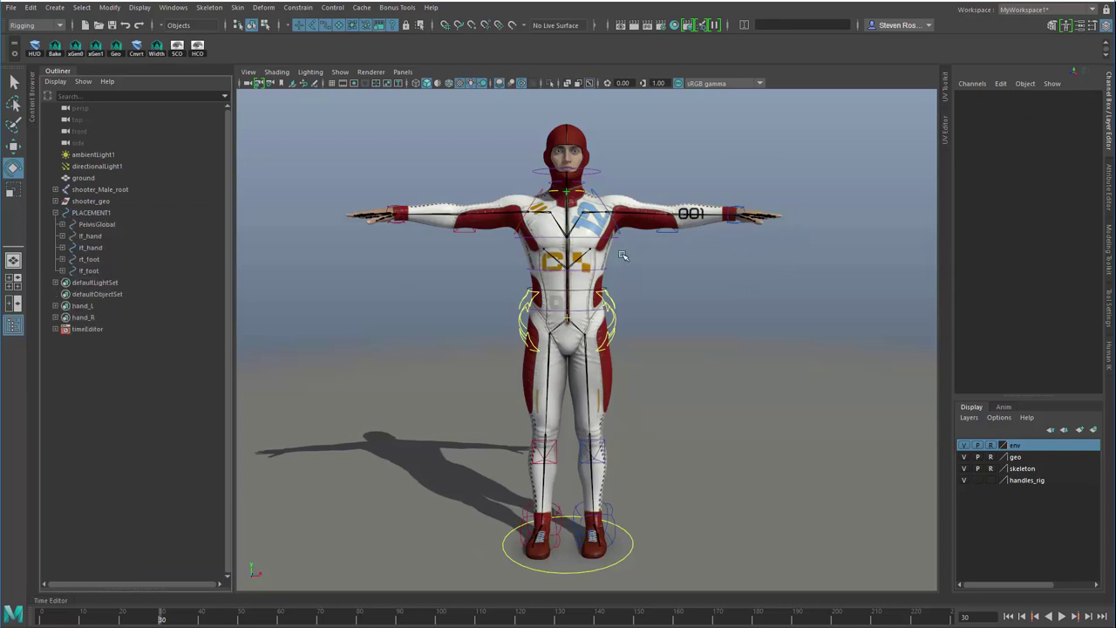
left_click_drag(342, 134, 818, 510)
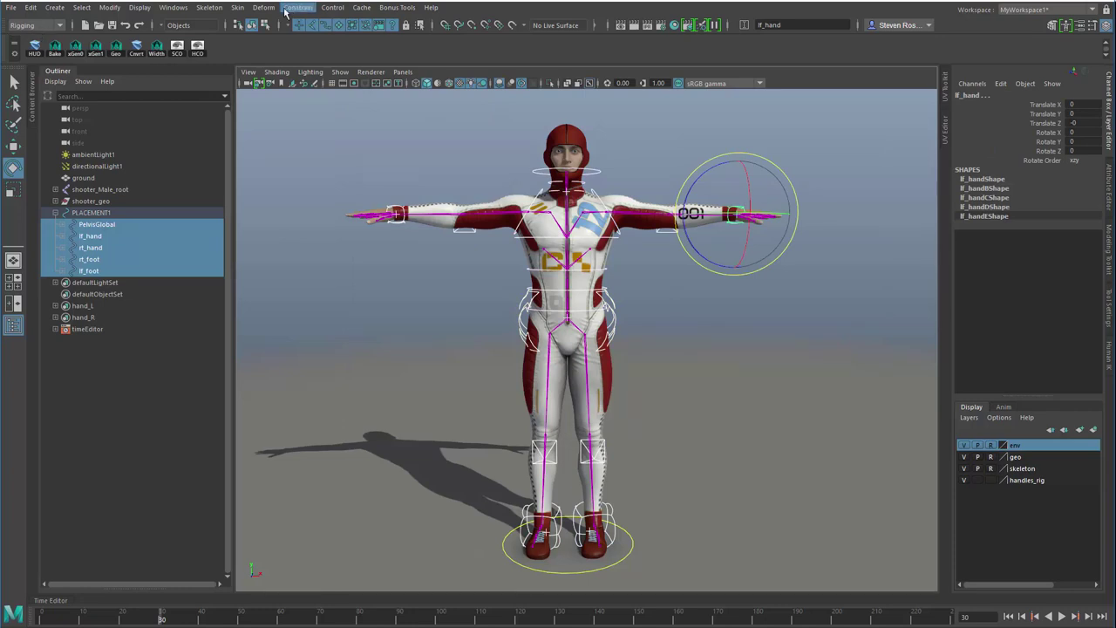
left_click(335, 8)
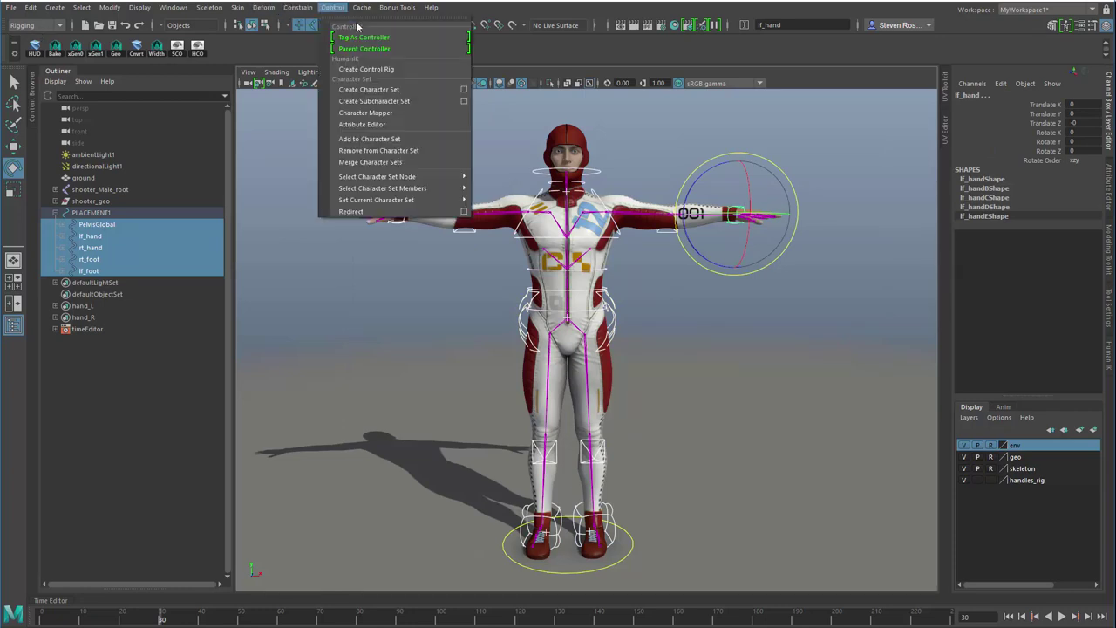
left_click(353, 19)
left_click_drag(369, 11, 814, 324)
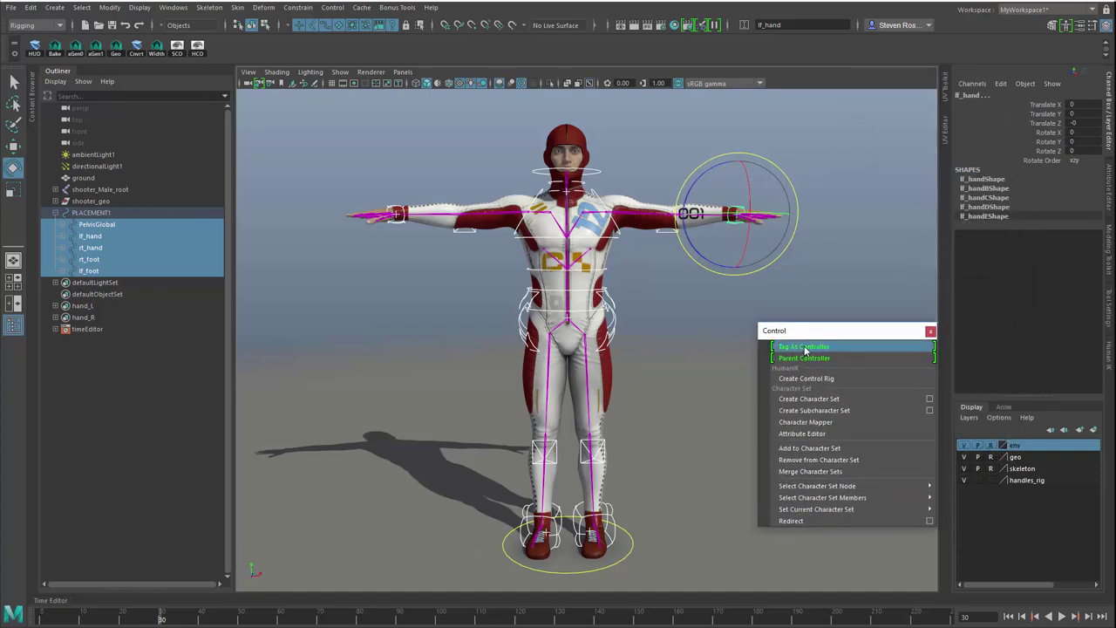
left_click(804, 347)
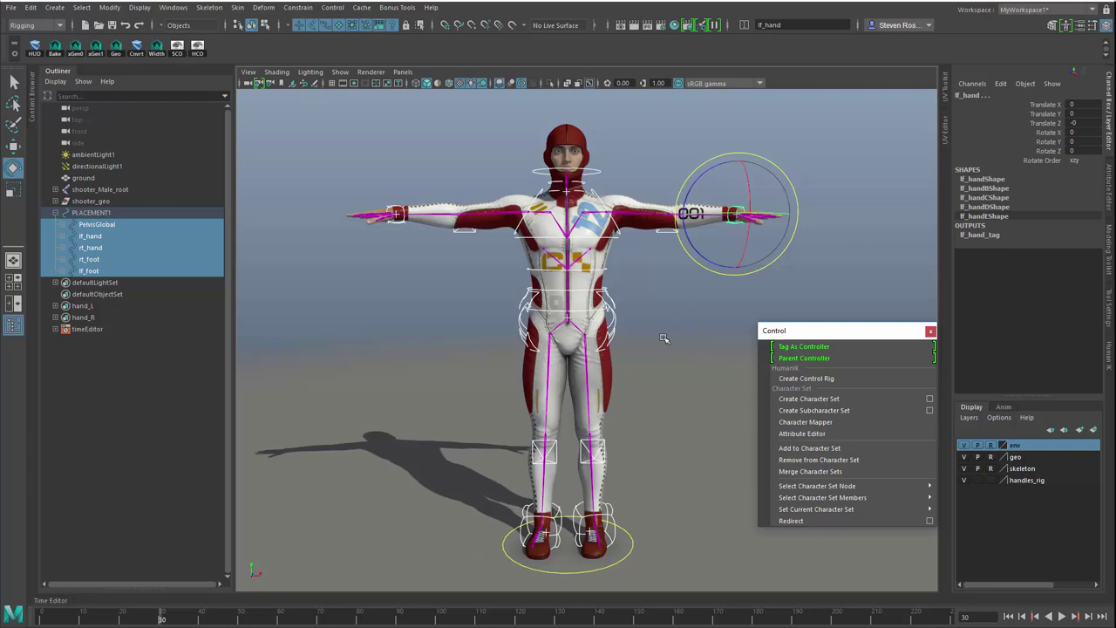
Step: Parent the lf_hand controller to the lf_Arm_pv1 control
left_click(708, 269)
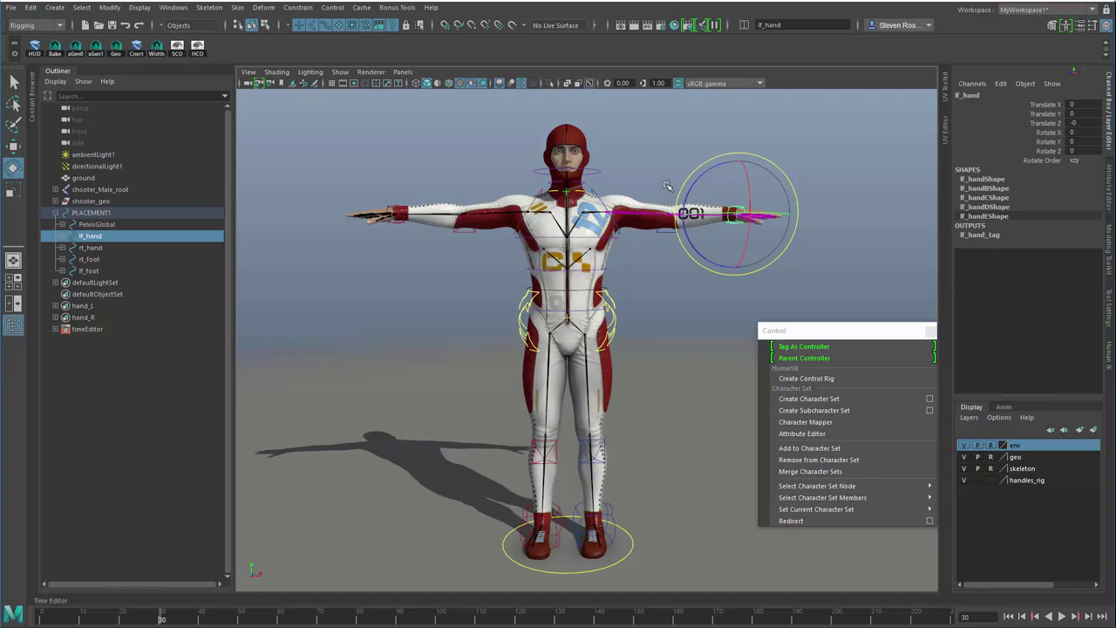
key("q")
left_click_drag(661, 192, 684, 266)
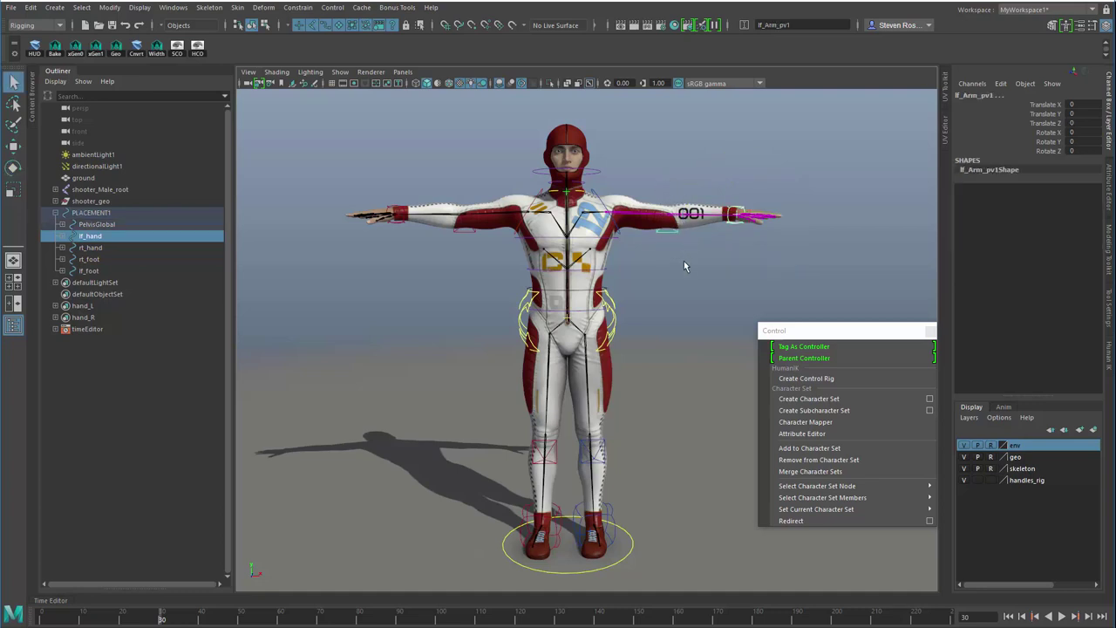
left_click(801, 358)
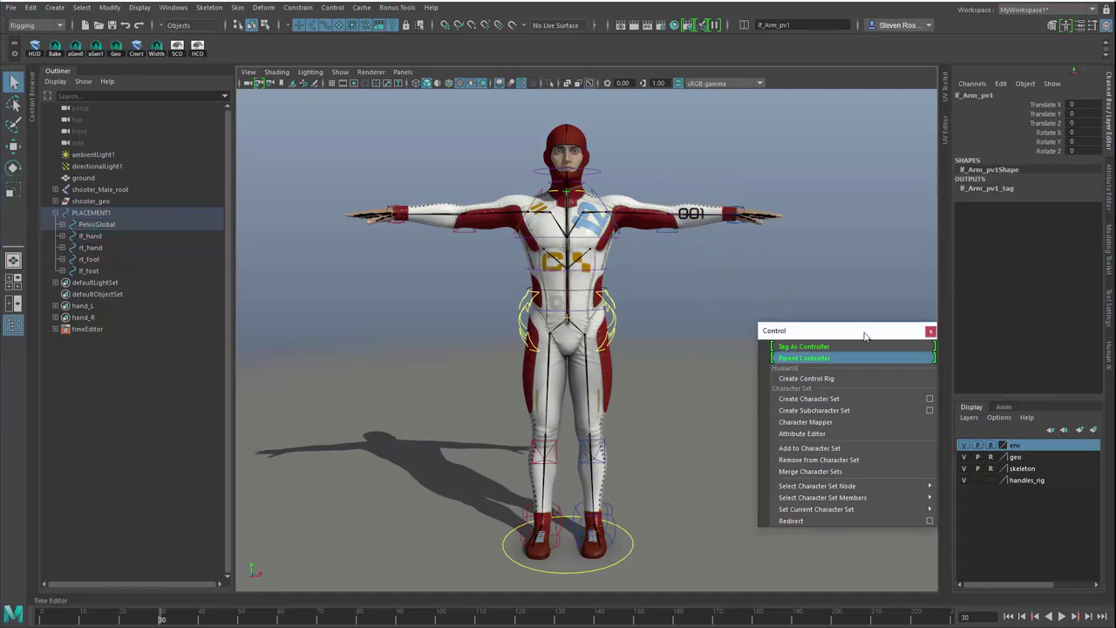
Step: Parent the rt_hand controller to rt_Arm_pv1, and rt_Arm_pv1 to rt_shoulder
left_click_drag(368, 179, 431, 242)
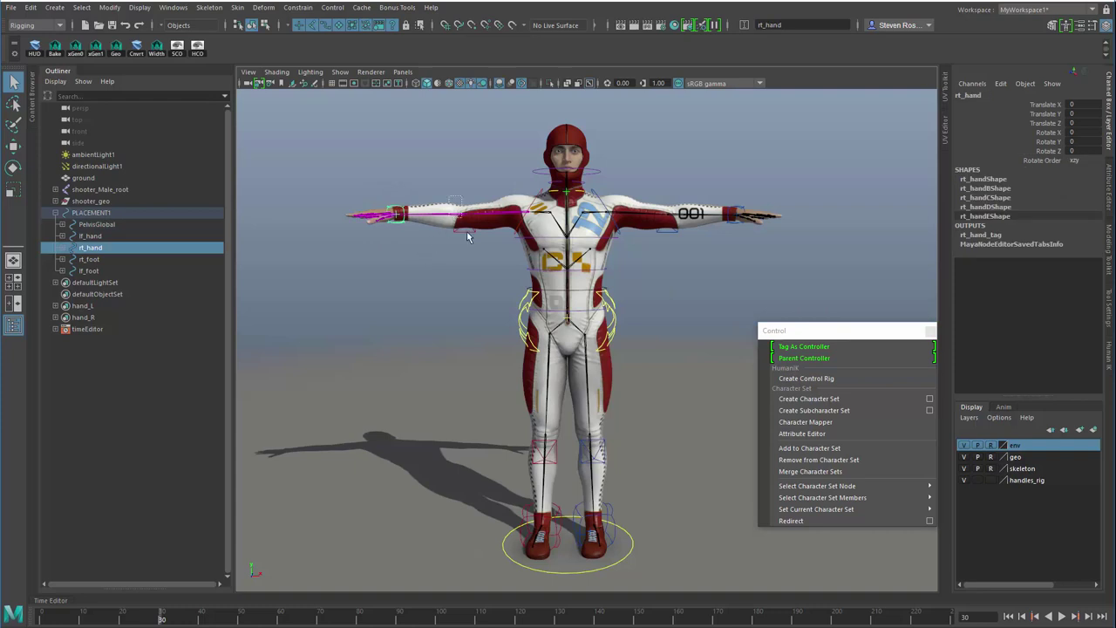
left_click(802, 359)
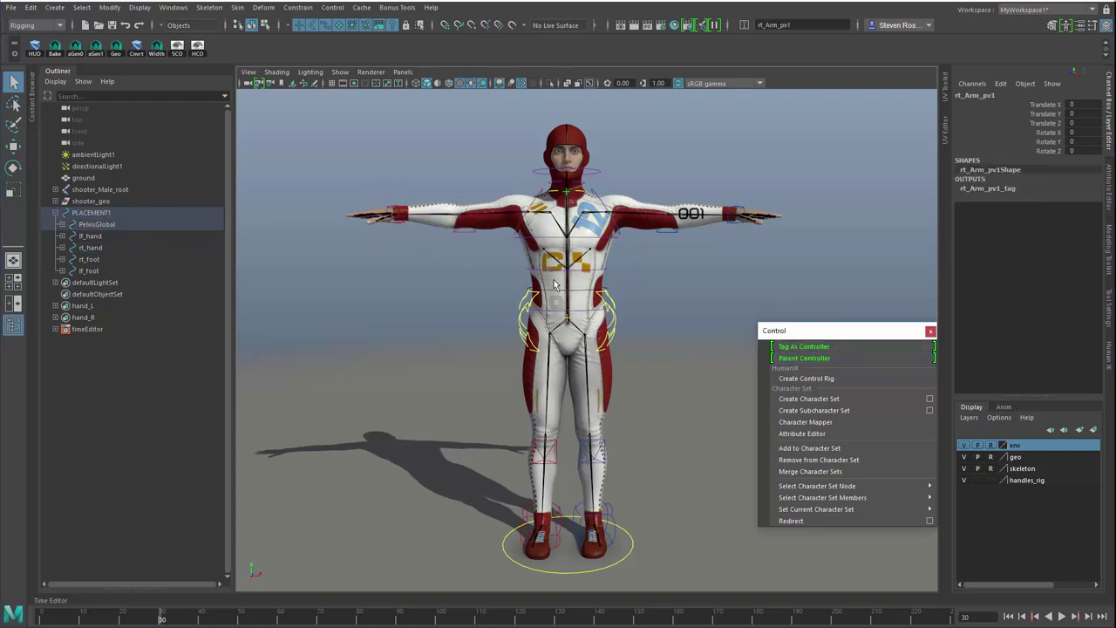
left_click_drag(448, 210, 537, 245)
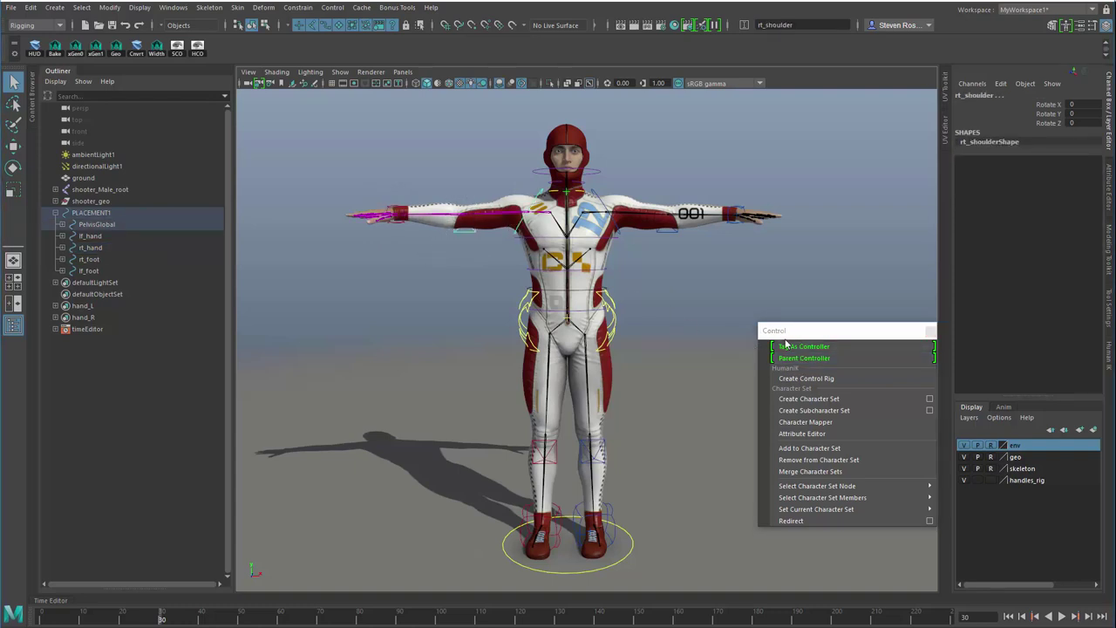
left_click(792, 360)
Step: Parent the lf_Arm_pv1 controller to the lf_shoulder control
left_click(668, 231)
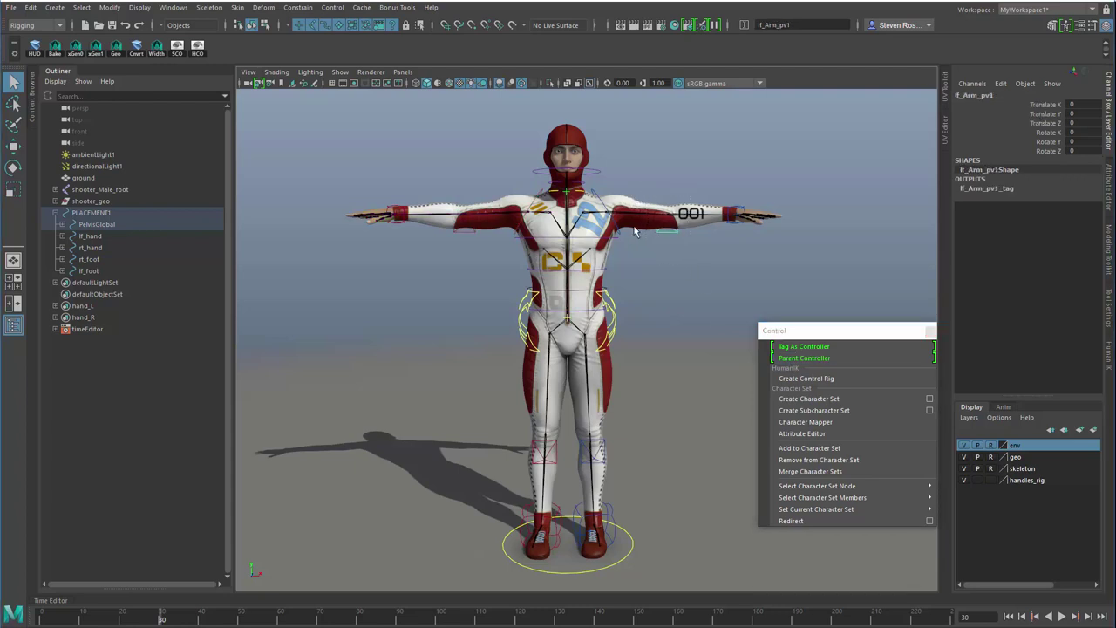
left_click(613, 230)
left_click(802, 359)
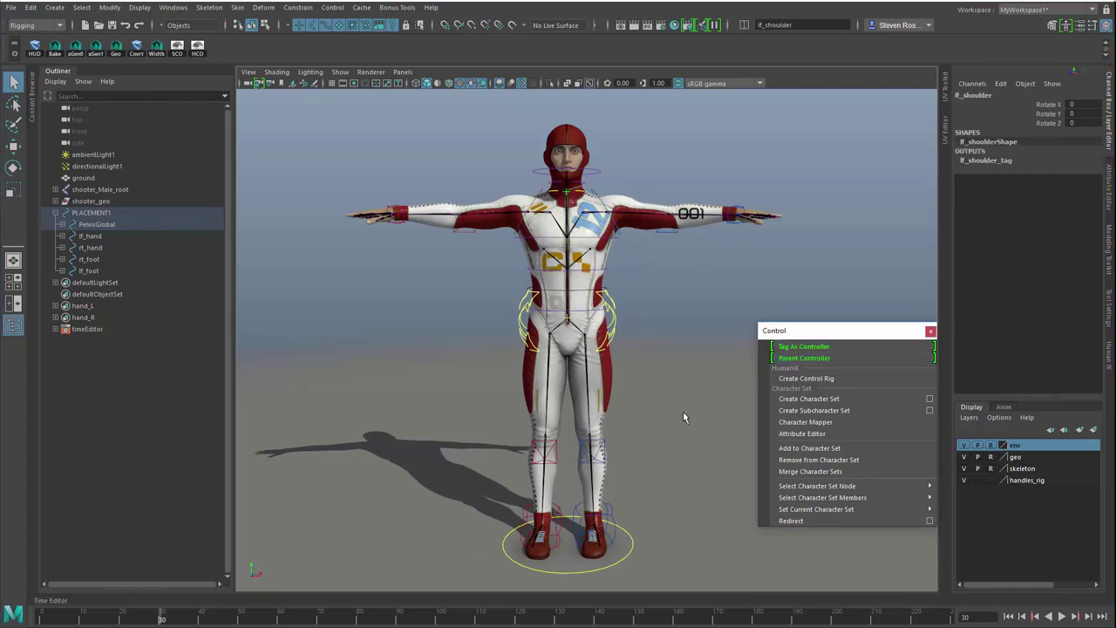
Step: Parent both the lf_shoulder and rt_shoulder controllers to the spine4 control
left_click(613, 230)
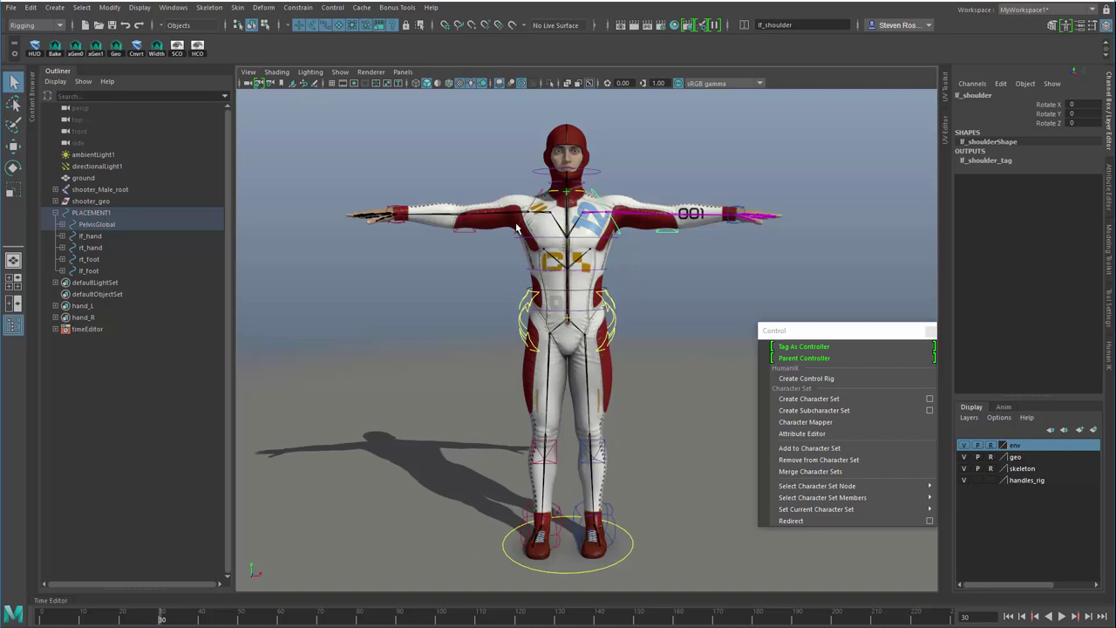
left_click(520, 231, "shift")
left_click(534, 249)
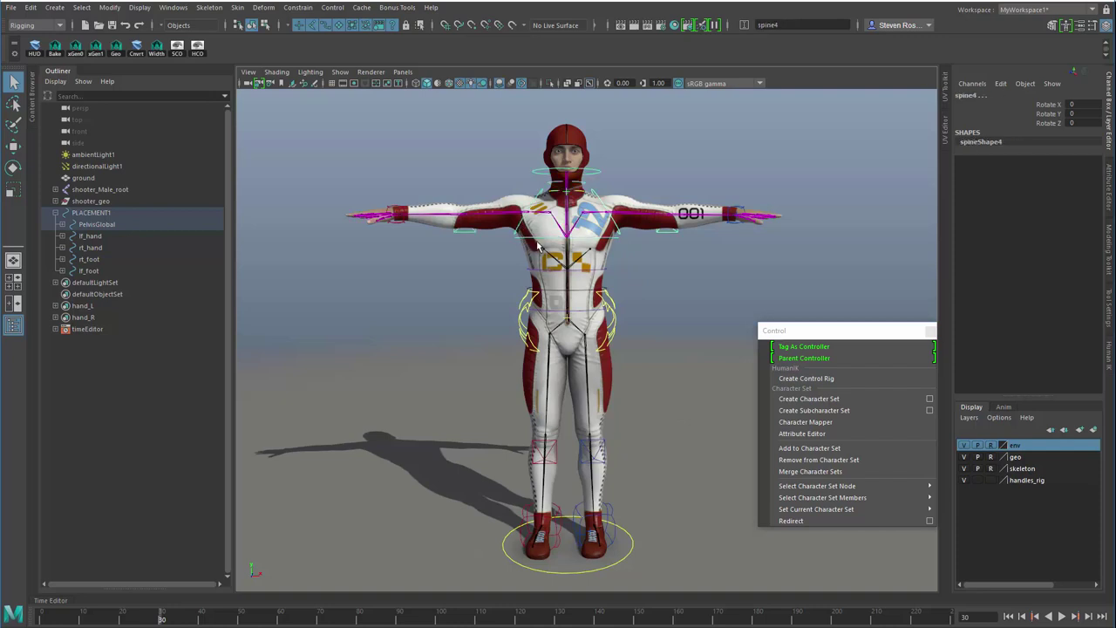
left_click(792, 359)
Step: Continue the controller chain down the torso by parenting spine4 to spine3, and spine3 to spine2
left_click(804, 346)
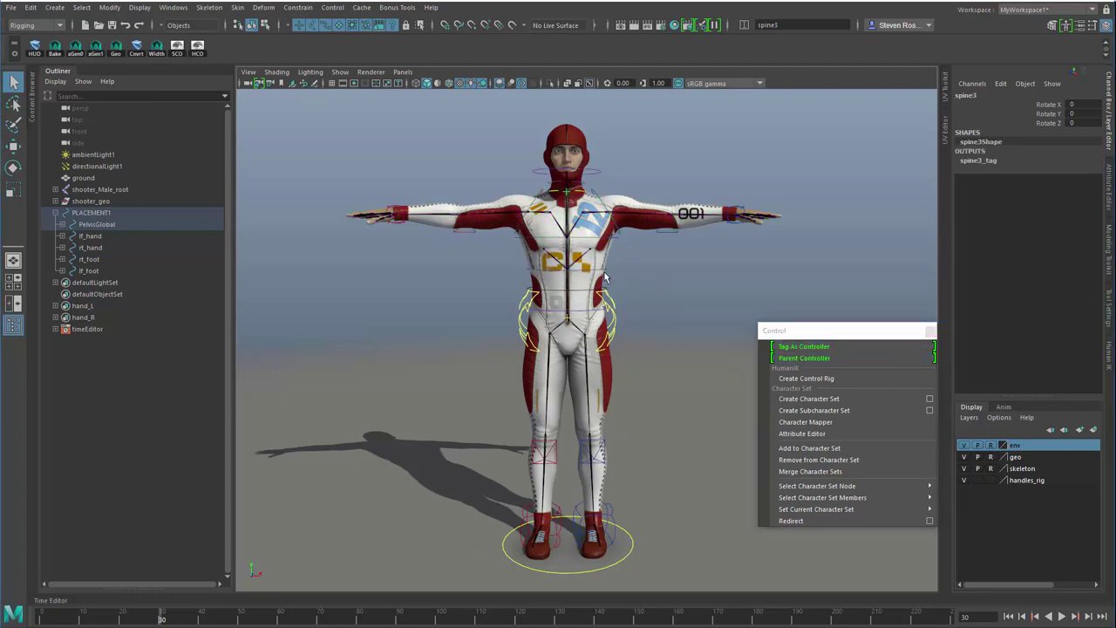
left_click(584, 297)
left_click(803, 347)
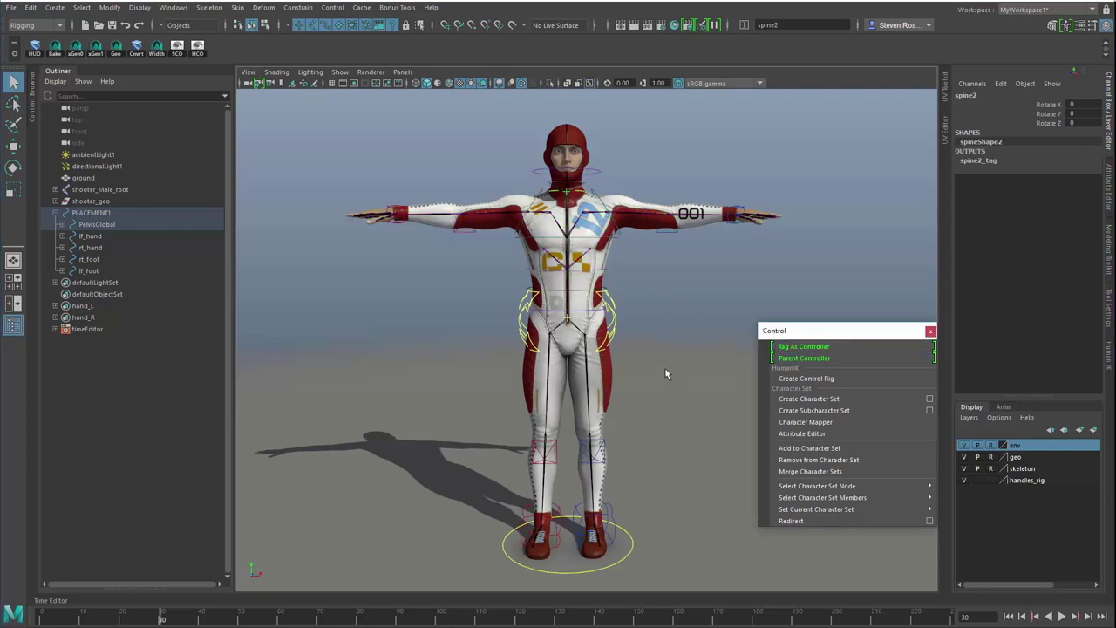
Step: Parent the lf_foot controller to lf_Leg_pv1, and lf_Leg_pv1 to the PelvisGlobal control
left_click_drag(593, 508, 656, 548)
left_click_drag(600, 438, 626, 467, "shift")
left_click(803, 346)
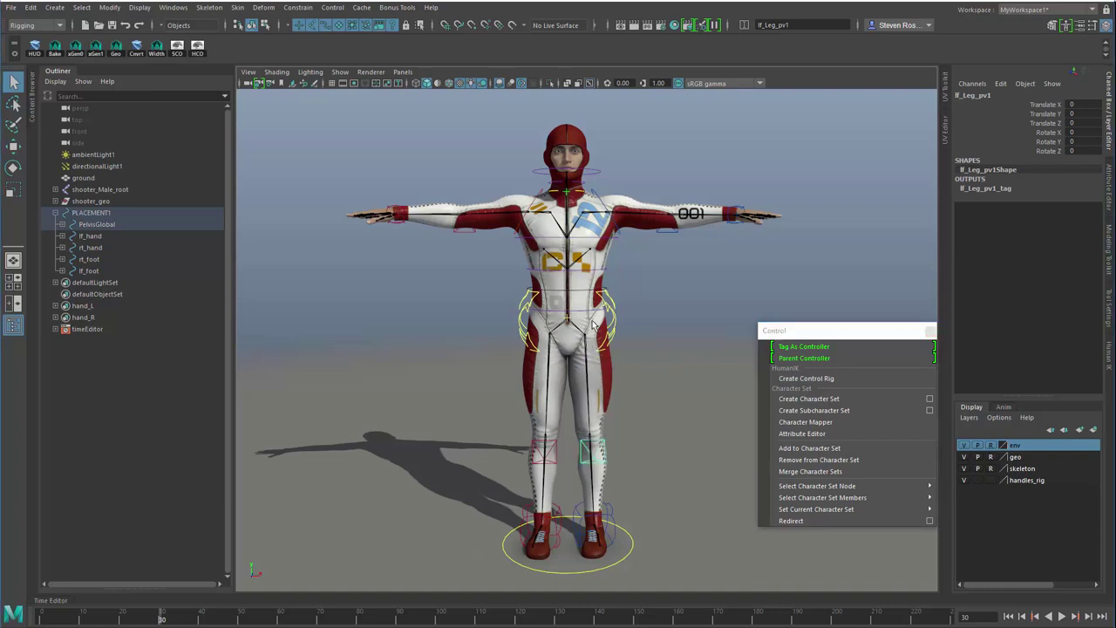
left_click(616, 342)
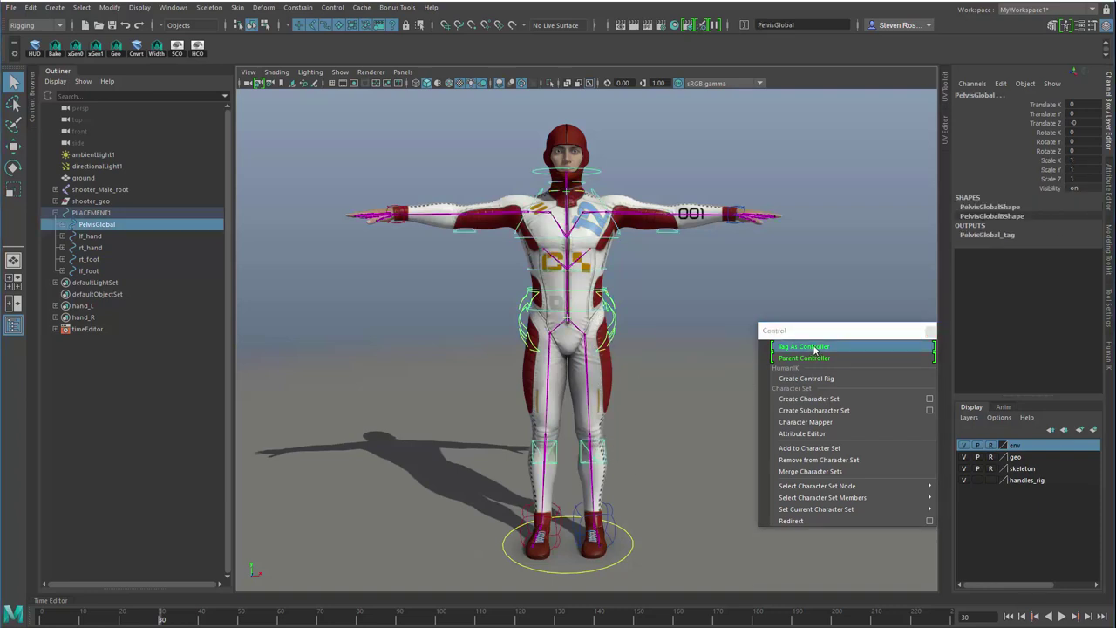
Step: Parent the rt_foot controller to rt_Leg_pv1, and rt_Leg_pv1 to the PelvisGlobal control
left_click(543, 527)
left_click(545, 457, "shift")
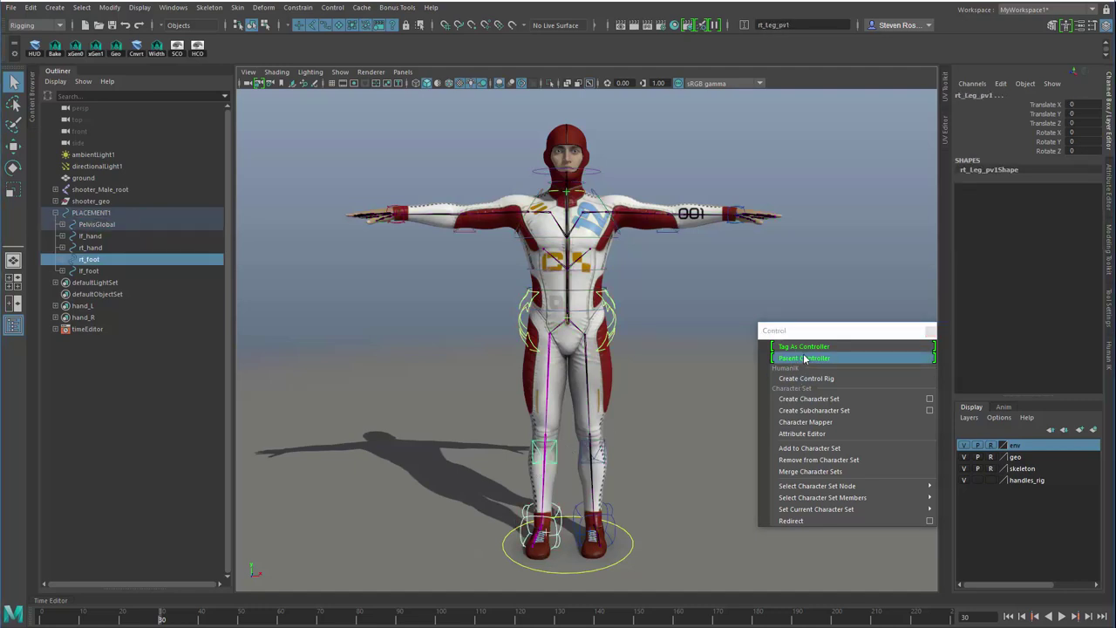
left_click(803, 359)
left_click(538, 439)
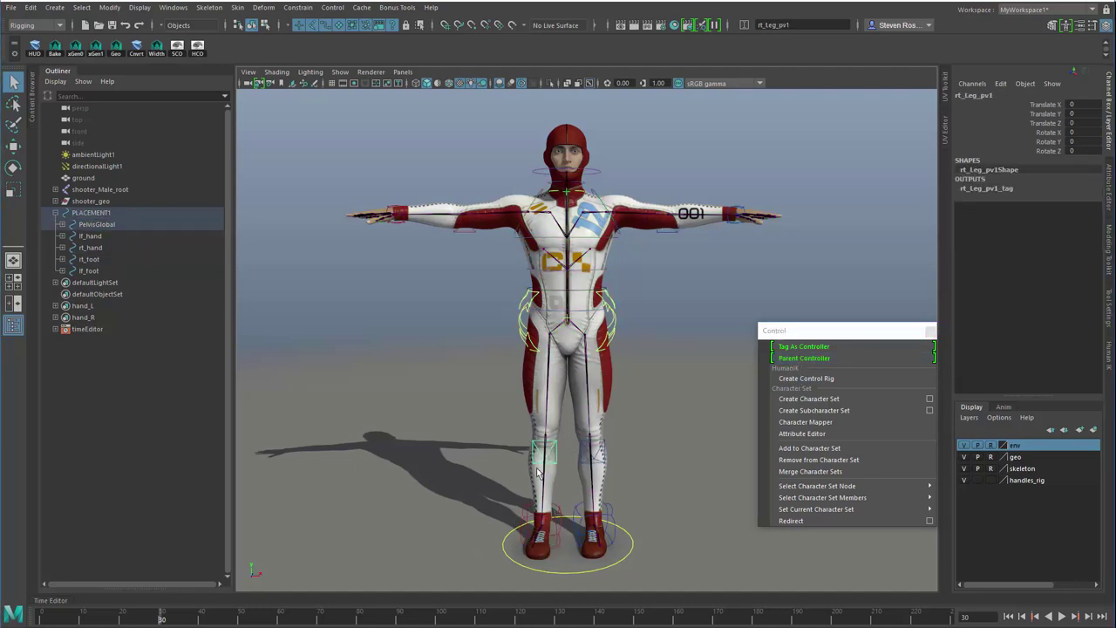
left_click(526, 339, "shift")
left_click(804, 358)
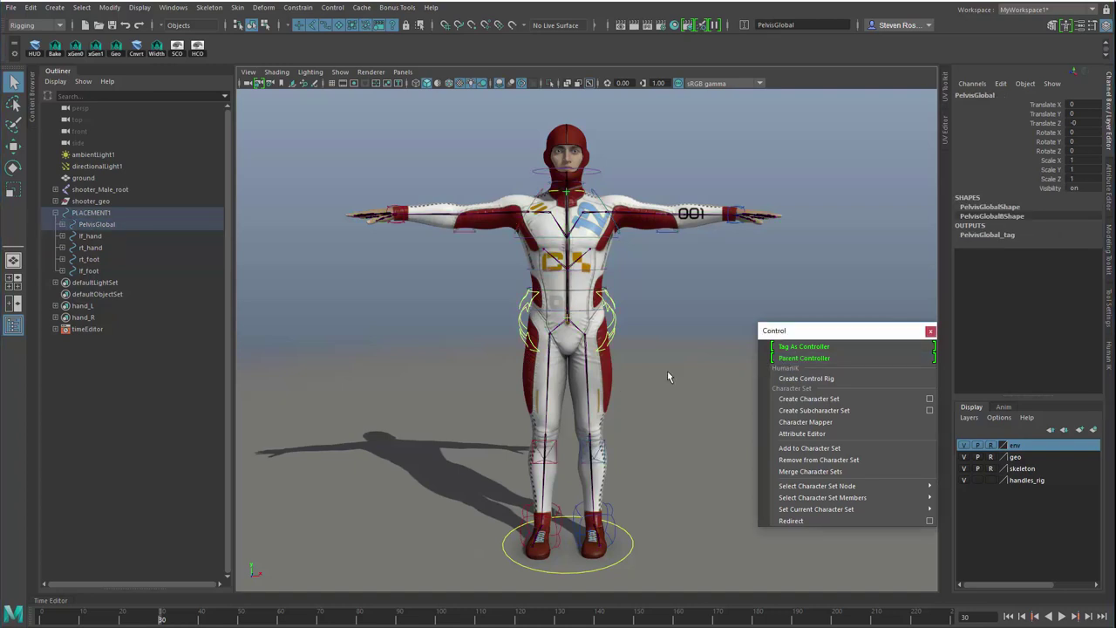
Step: Test the arm hierarchy by pick-walking from lf_hand across to rt_hand, along rt_Arm_pv1 and up to spine4
left_click(668, 373)
left_click(733, 225)
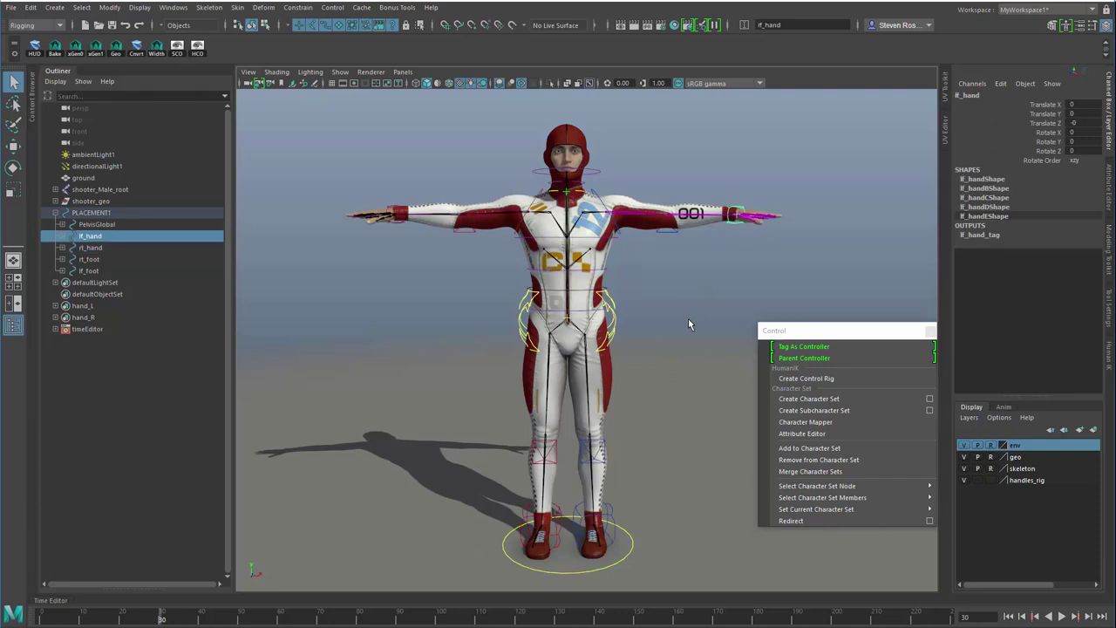
key("Right")
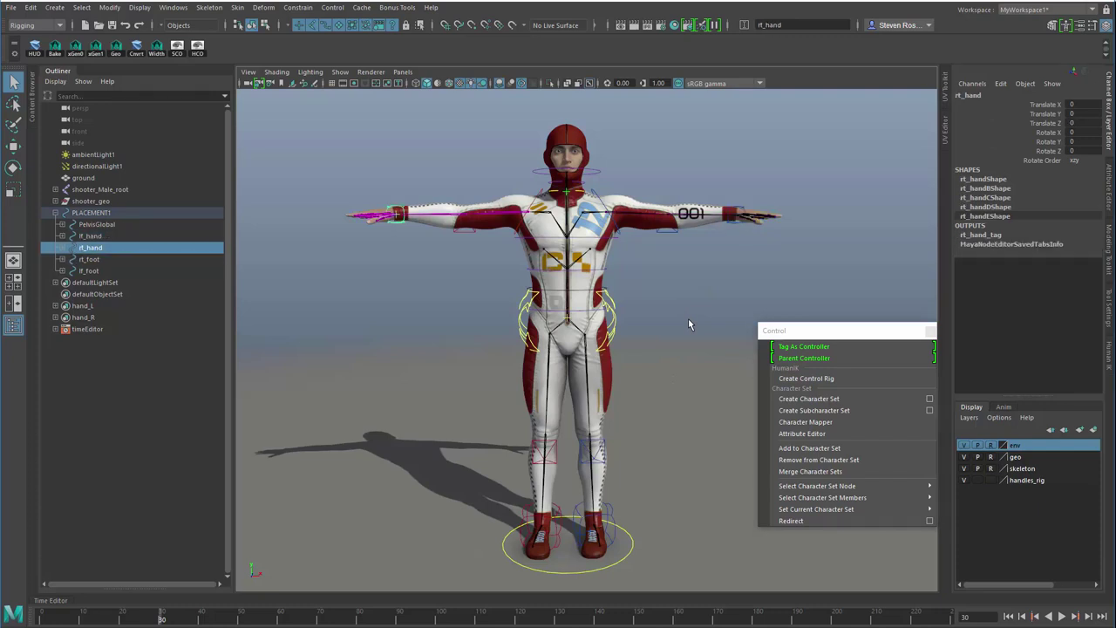
key("Down")
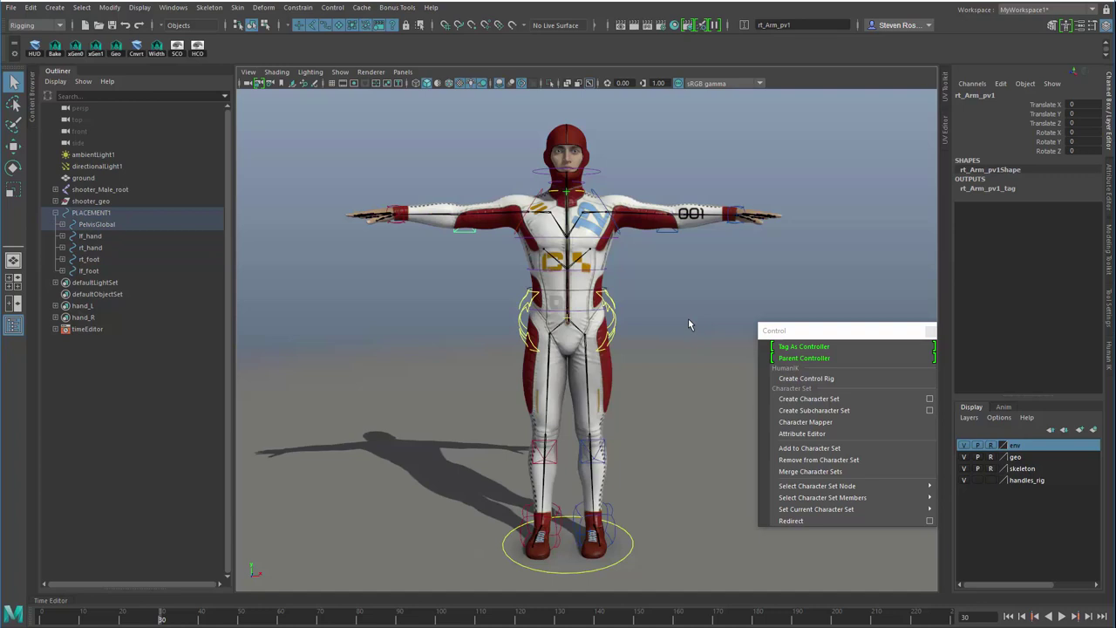
key("Left")
key("Up")
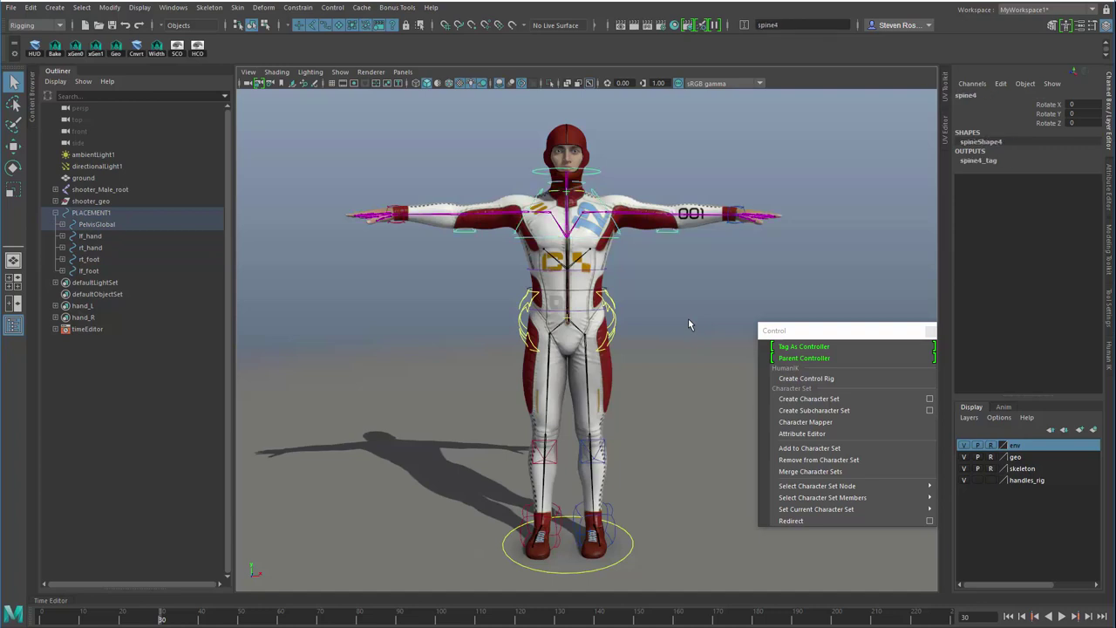
Step: Pick-walk up the spine and back down to lf_shoulder, and cross over to the right arm down to rt_hand
key("Up")
key("Up")
key("Down")
key("Down")
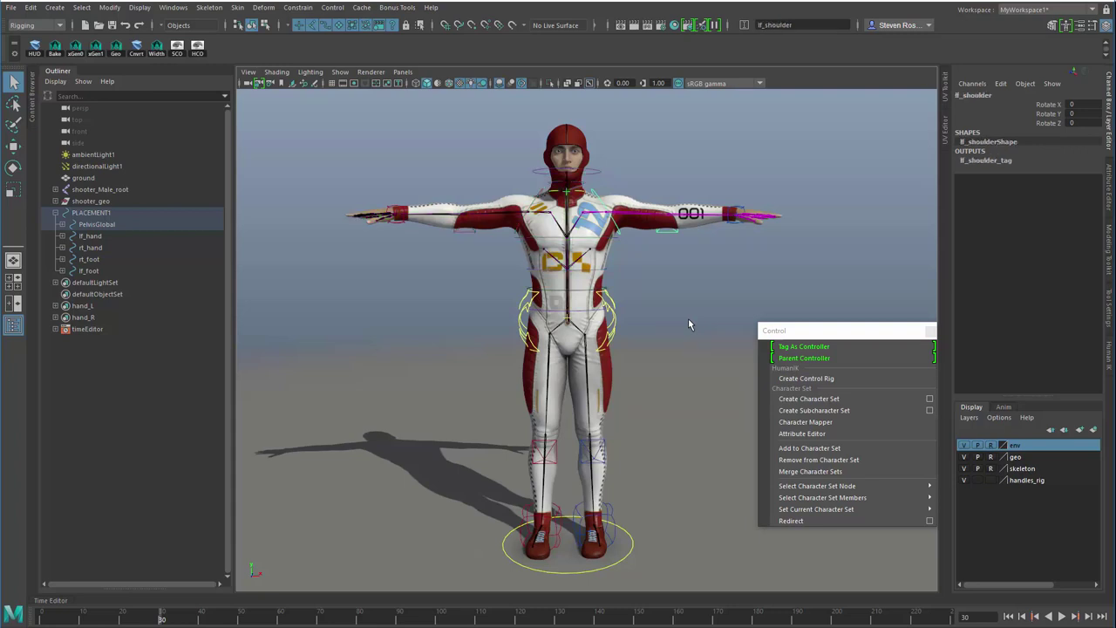
key("Right")
key("Down")
key("Down")
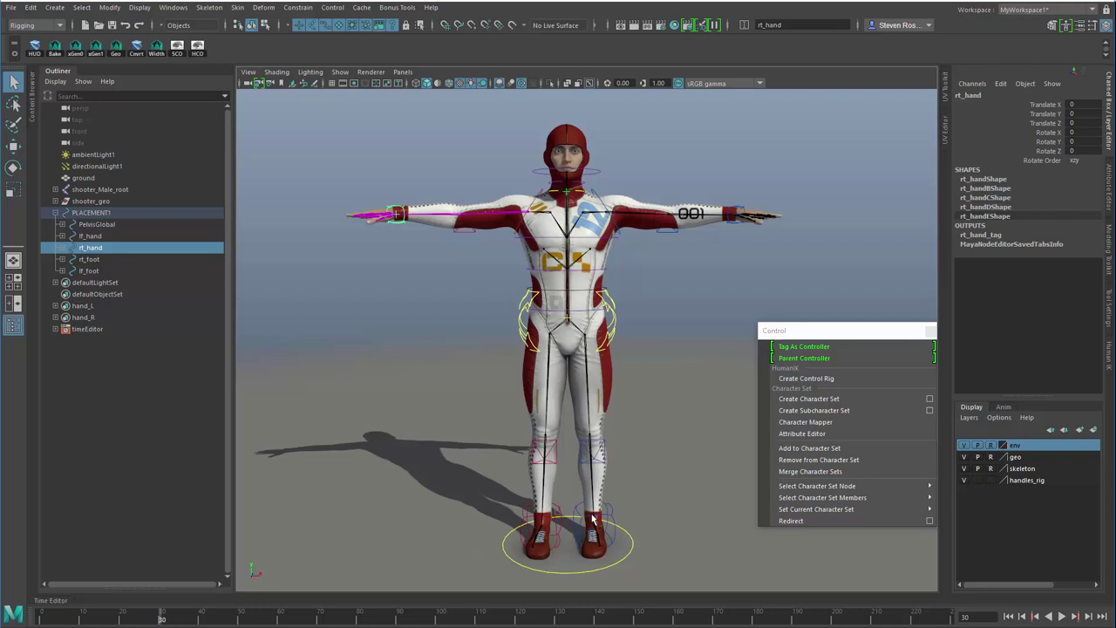
Step: Test pick-walking through the leg controls, moving between lf_foot, lf_Leg_pv1, rt_foot and rt_Leg_pv1
left_click(617, 523)
key("Down")
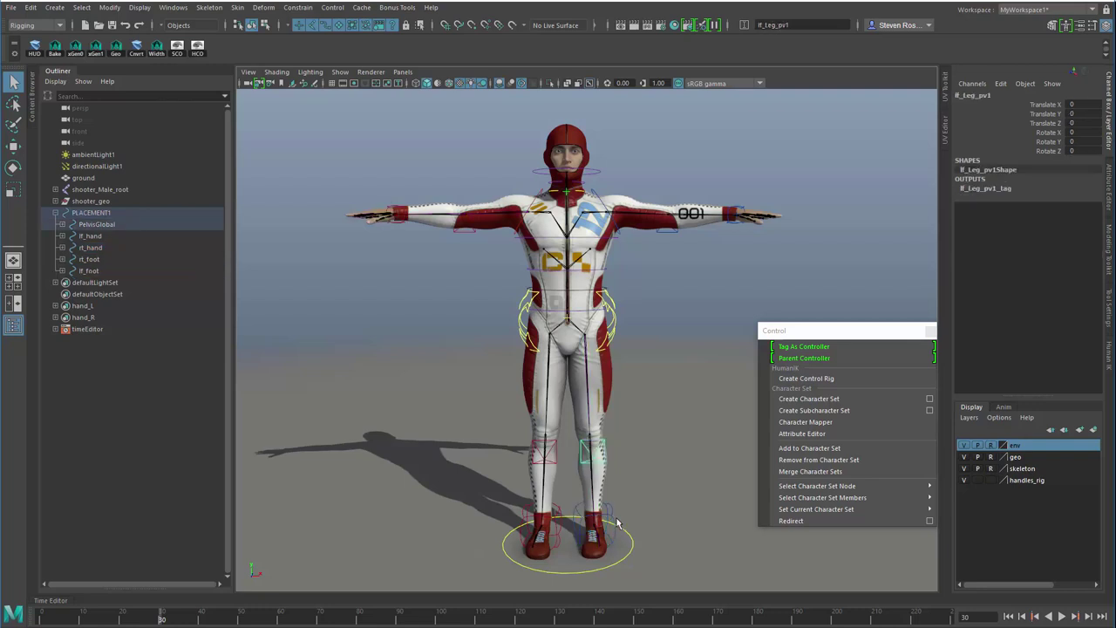
key("Up")
key("Down")
key("Left")
key("Down")
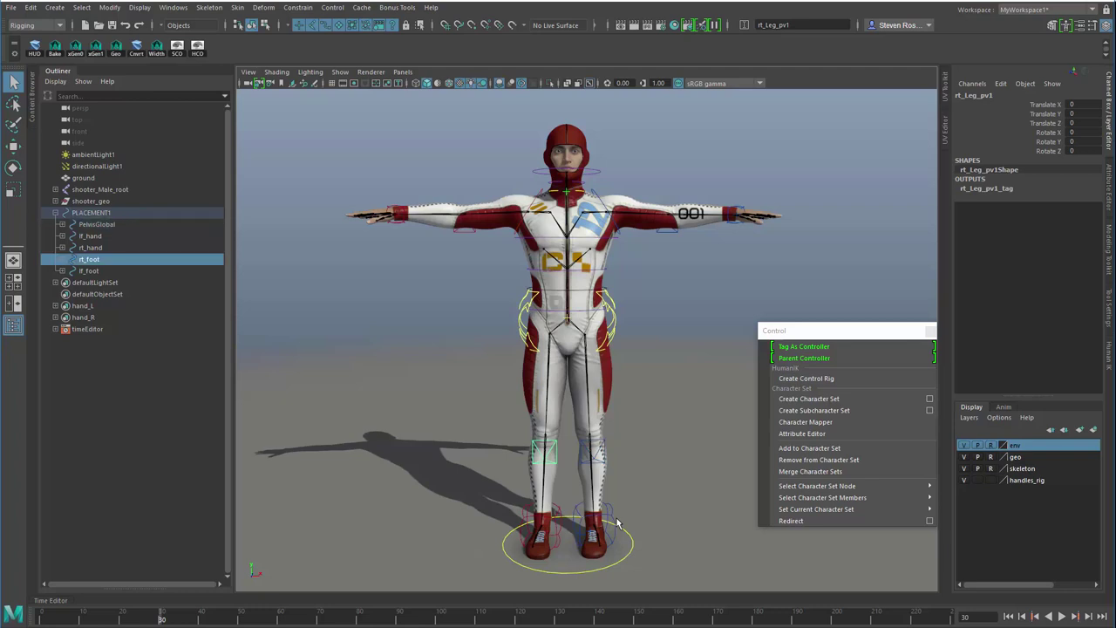
key("Right")
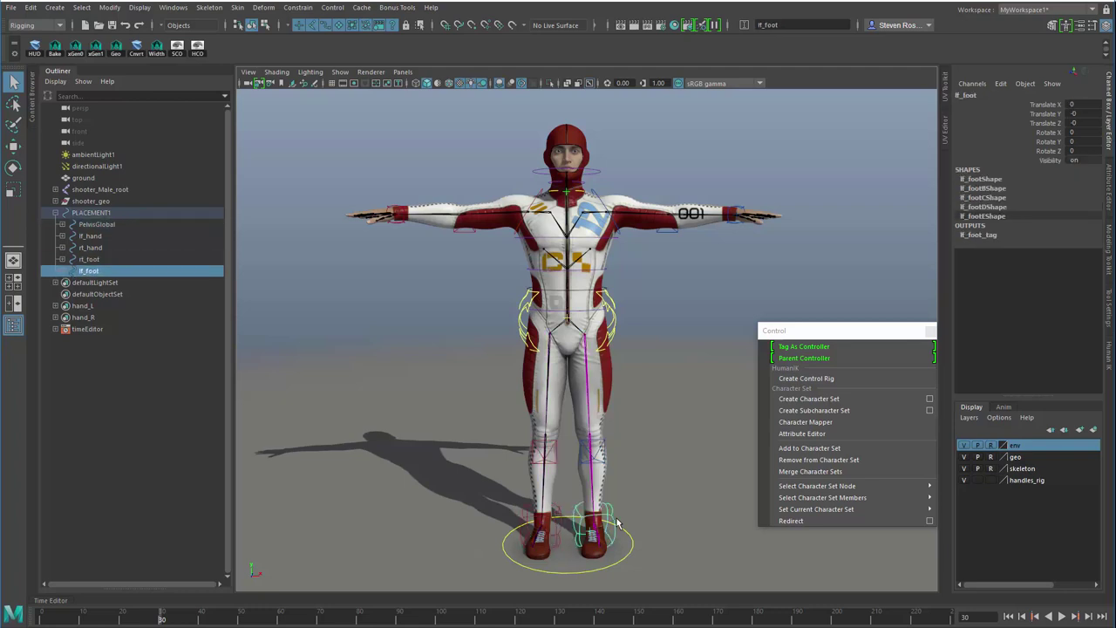
Step: Pose the left arm by lowering lf_hand beside the hip and moving lf_Arm_pv1 to about 9.4, -1.0, 0.6
left_click_drag(707, 184, 754, 256)
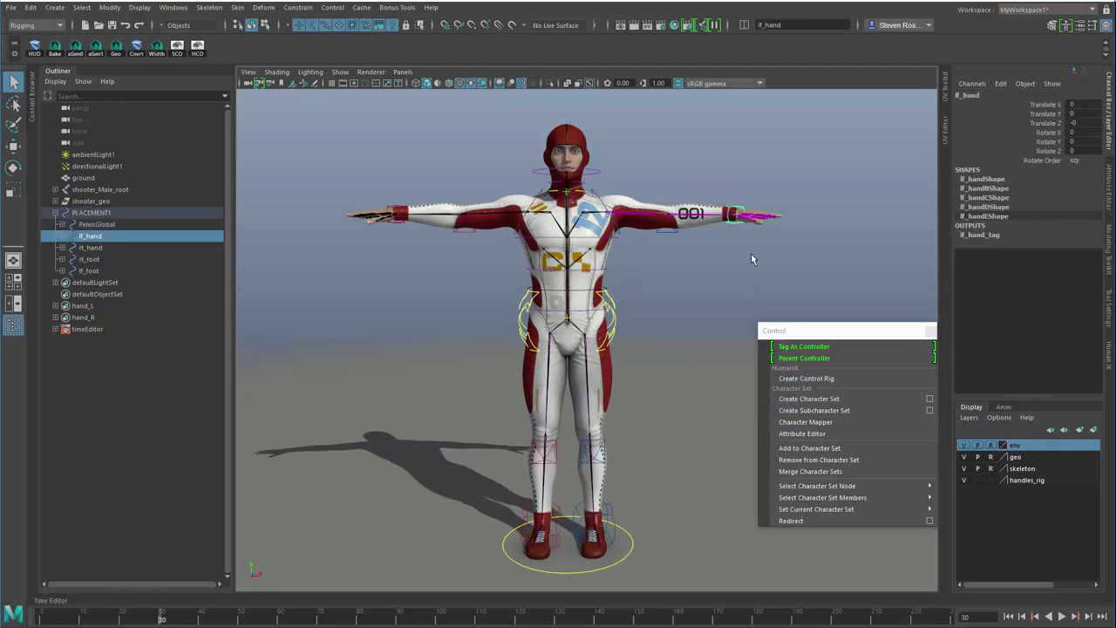
key("w")
left_click_drag(739, 216, 646, 290)
left_click(668, 222)
middle_click_drag(698, 241, 718, 254)
left_click_drag(717, 255, 723, 242)
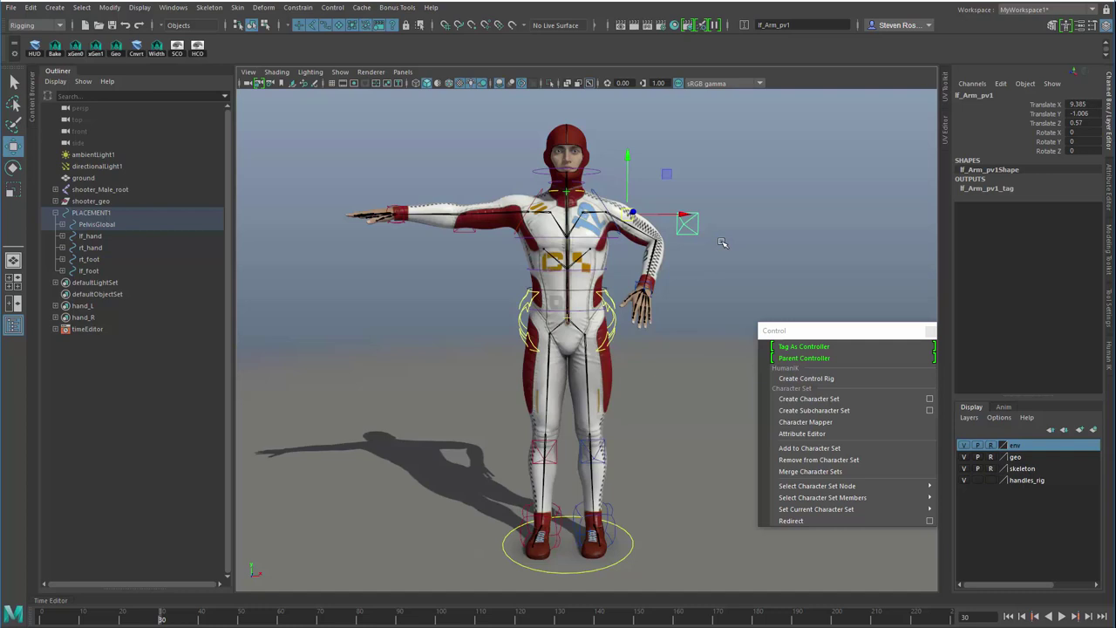
Step: Pick-walk to the right arm, lower rt_hand beside the hip and move rt_Arm_pv1 to about 0.02, 2.8, -0.4
key("Right")
key("Up")
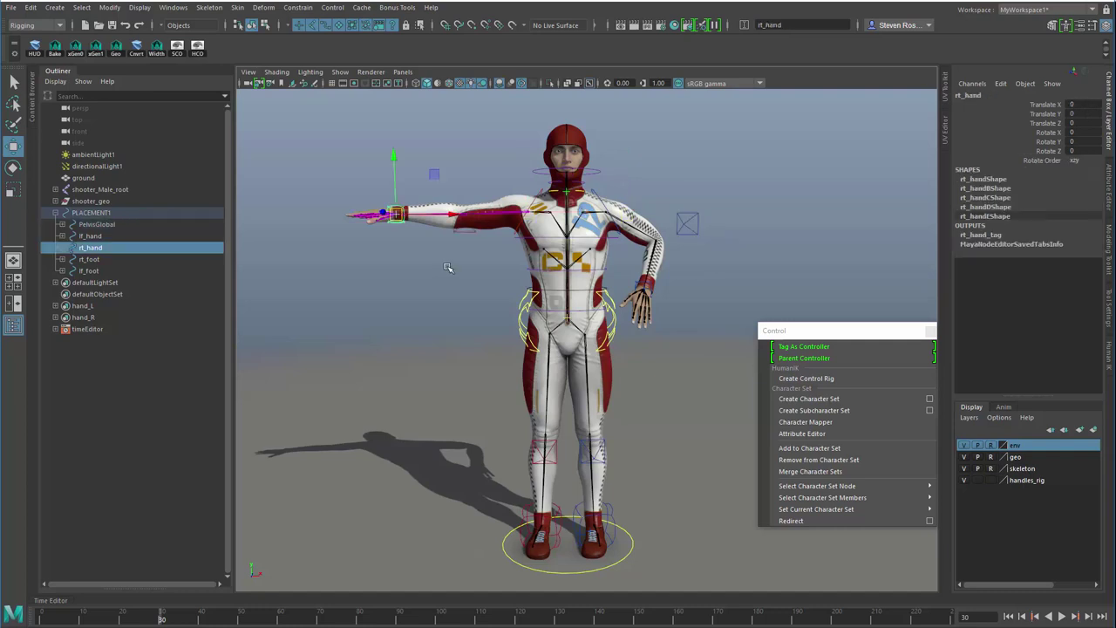
middle_click_drag(420, 298, 491, 325)
scroll(500, 340, "down", 2)
key("Down")
scroll(556, 351, "up", 2)
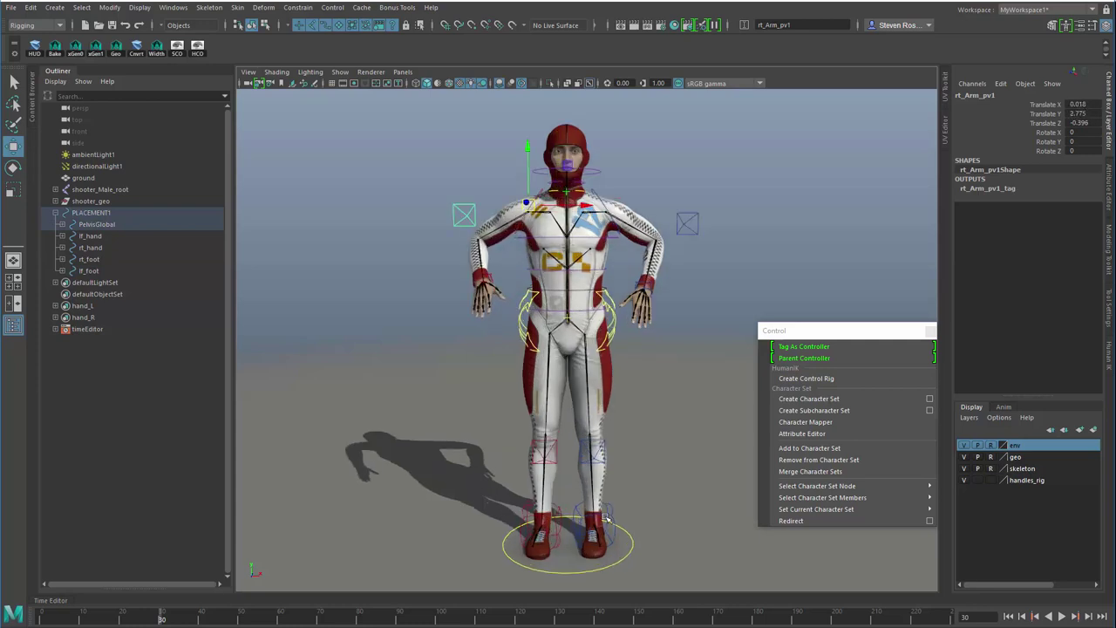
Step: Raise lf_foot outward off the ground and move lf_Leg_pv1 to about 28.3, 16.4, -1.1
left_click_drag(627, 523, 636, 554)
left_click(648, 452)
left_click_drag(594, 525, 642, 475)
key("Down")
middle_click_drag(653, 429, 711, 388)
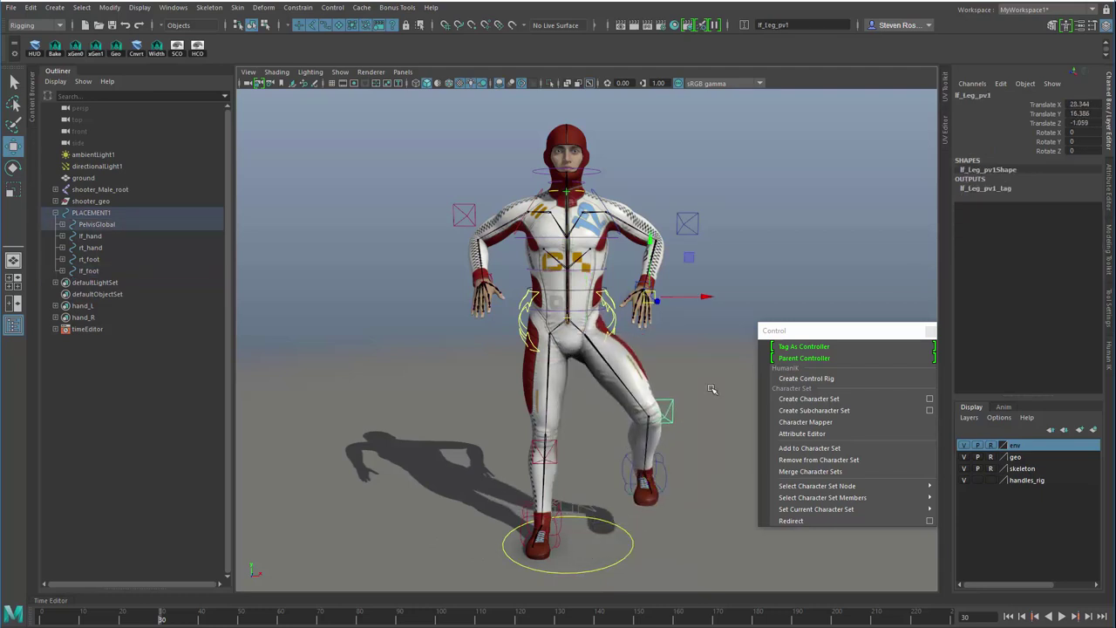
Step: Move the rt_Leg_pv1 control slightly outward, and undo the trial move of rt_foot
key("Right")
left_click(581, 450)
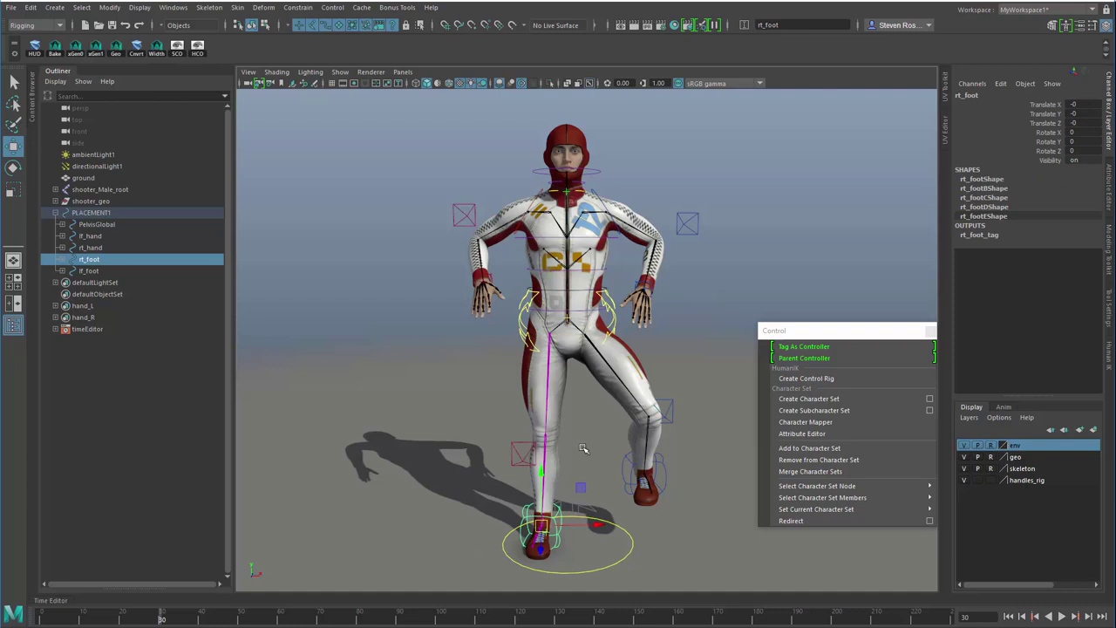
middle_click_drag(593, 455, 570, 464)
key("ctrl+z")
right_click_drag(569, 464, 567, 465, "alt")
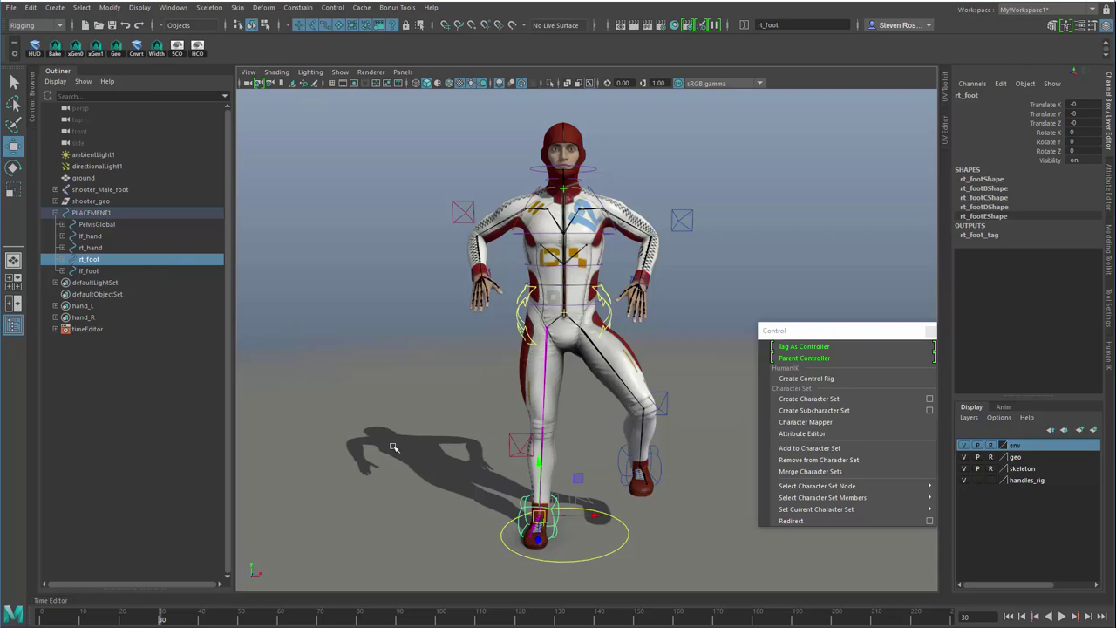
left_click(397, 406)
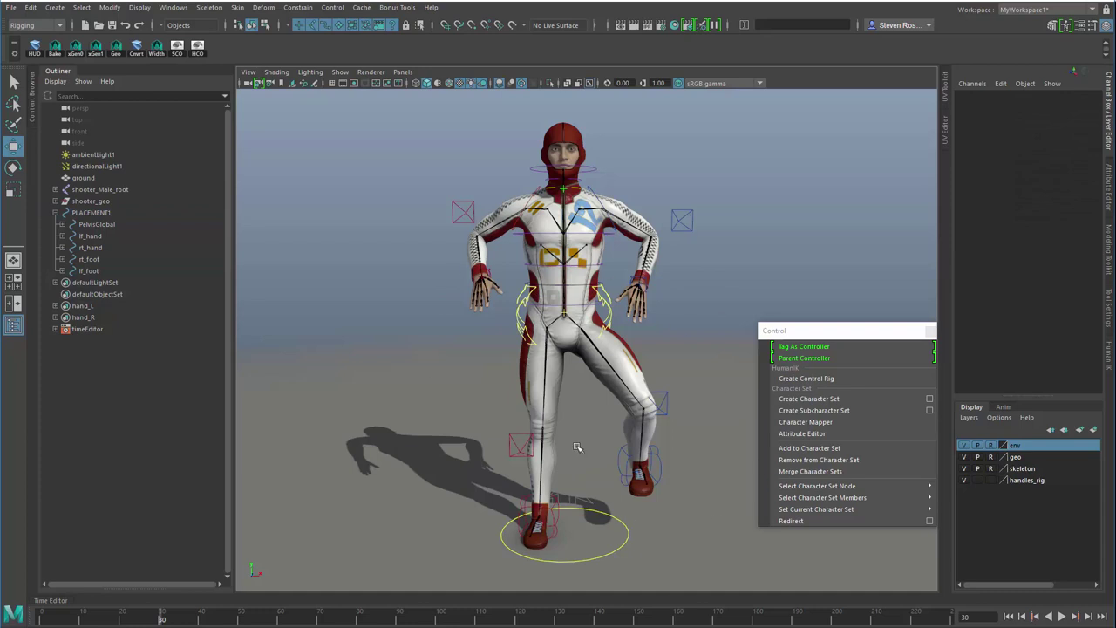
left_click(685, 221)
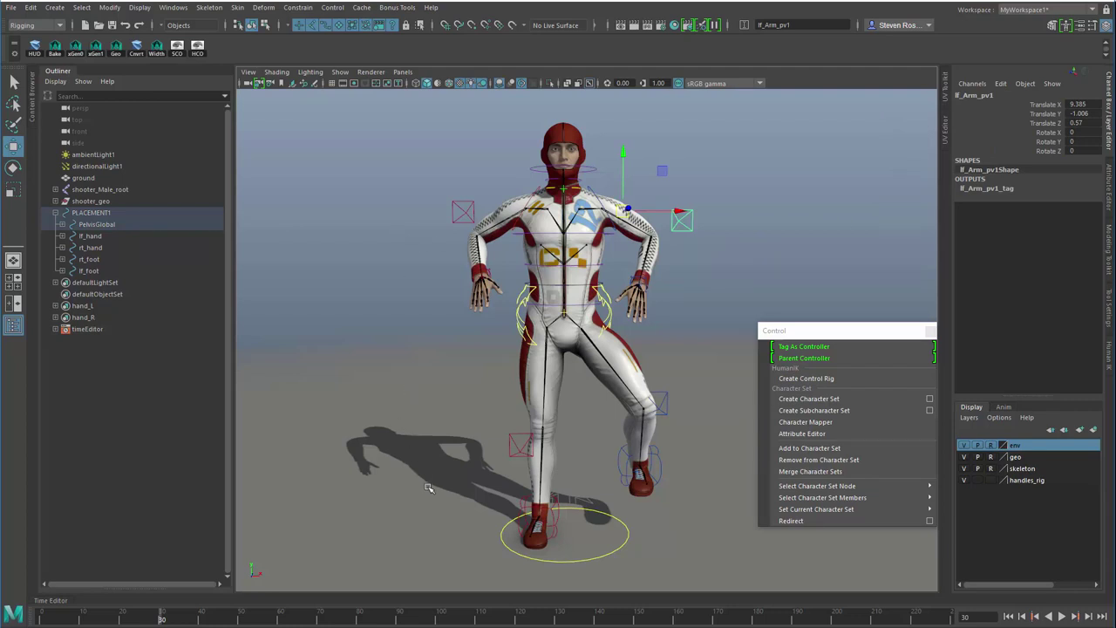
left_click(337, 126)
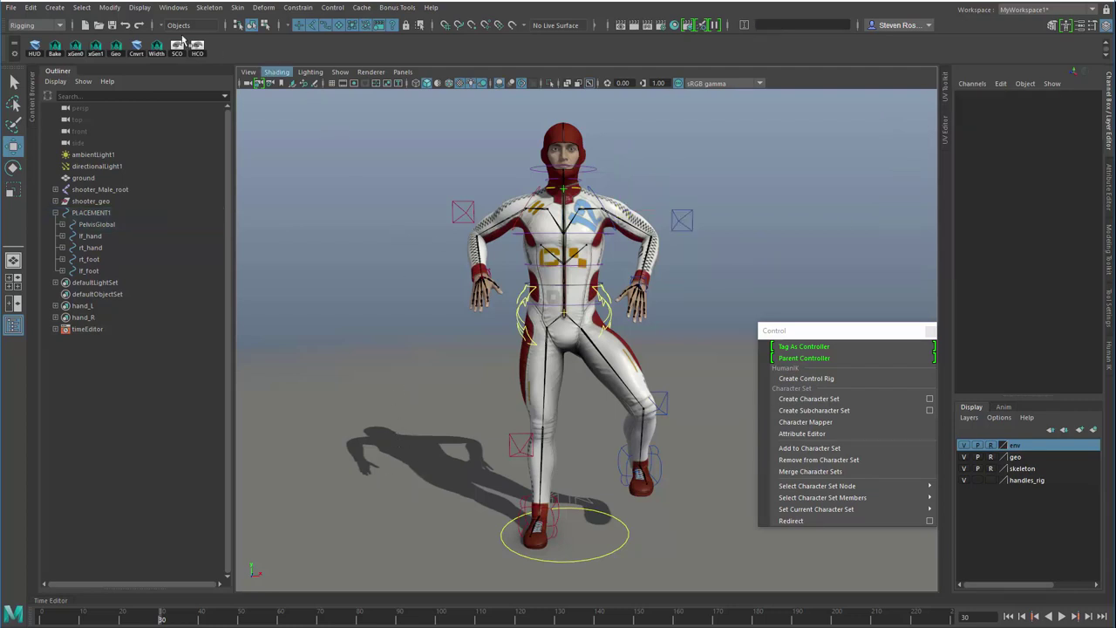
Step: Check the display options for hiding controller objects, and close the floating Control window
left_click(141, 8)
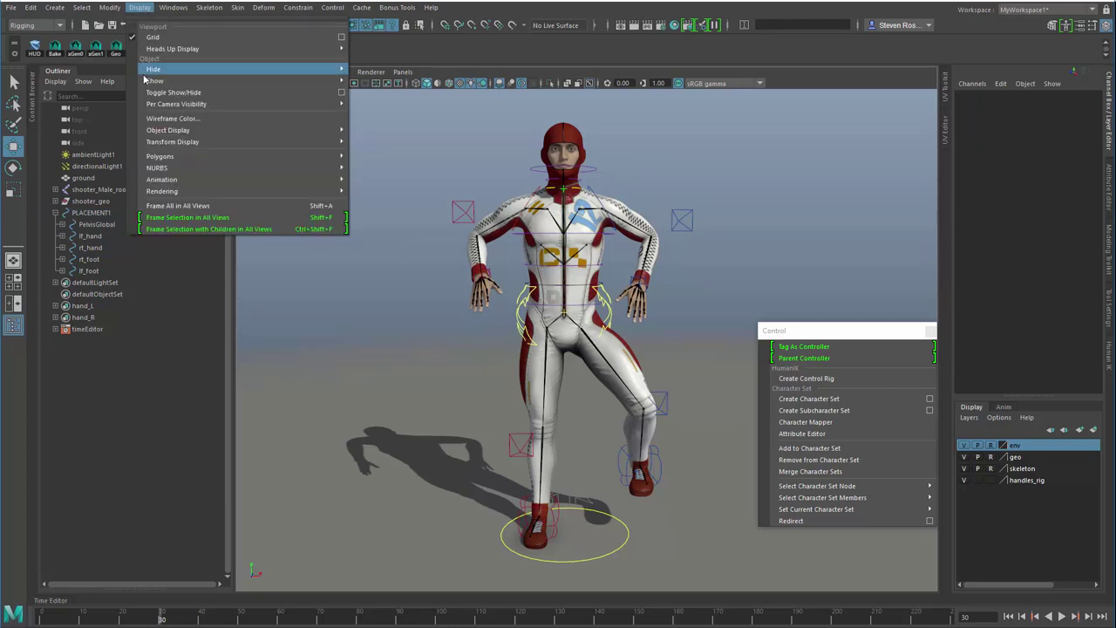
mouse_move(150, 81)
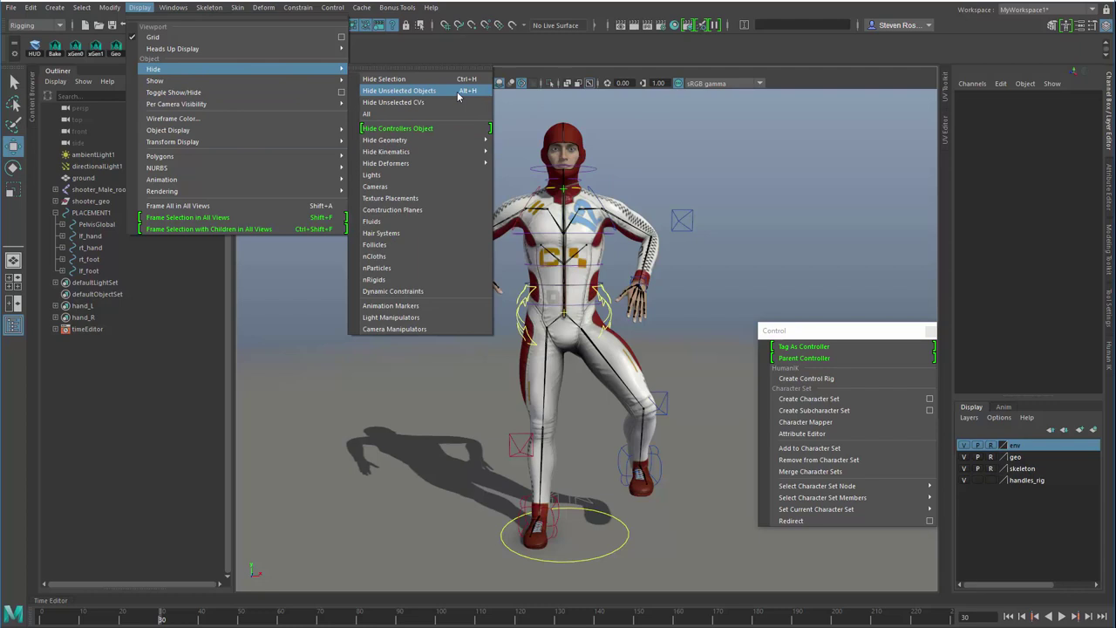
mouse_move(412, 141)
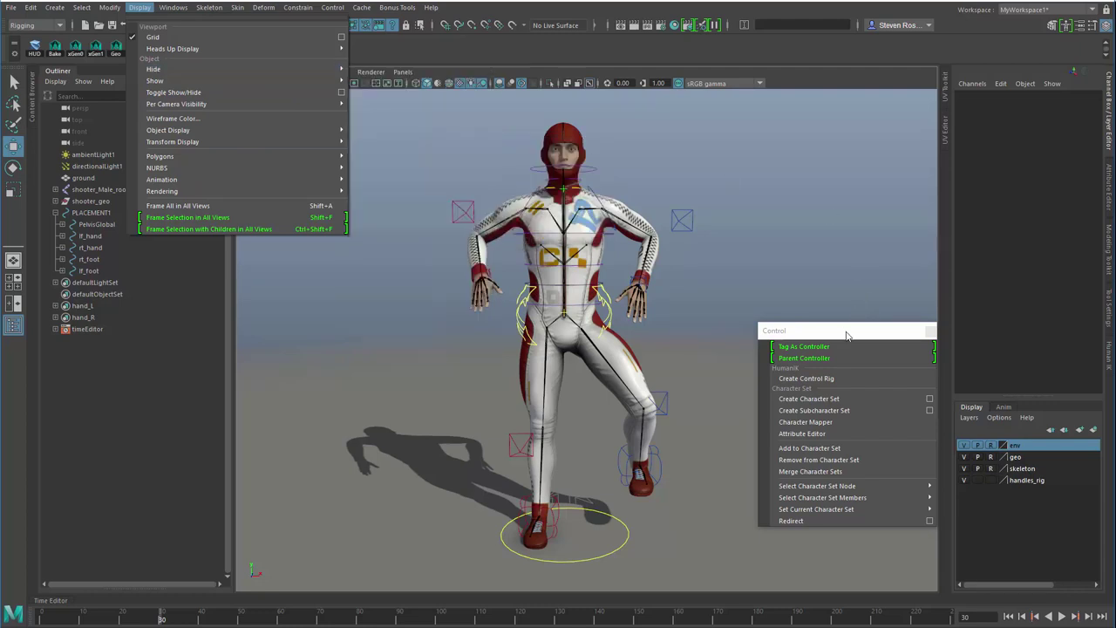
left_click(848, 332)
left_click(930, 332)
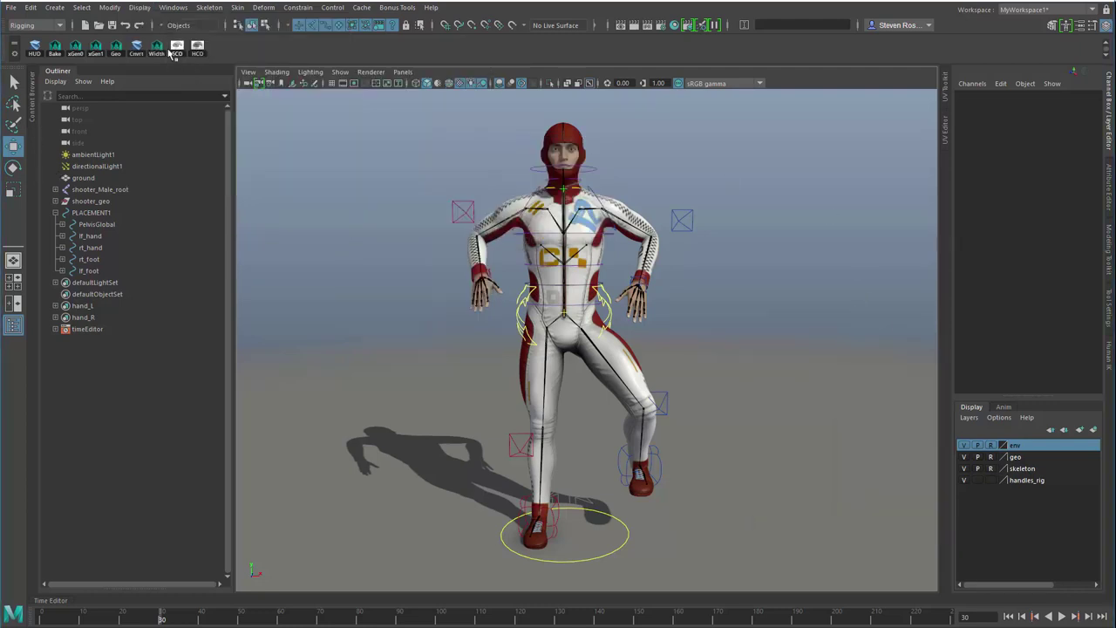
Step: Hide the tagged controllers and show them again, and check the untagged PLACEMENT1 control by selecting and deselecting it
left_click(198, 50)
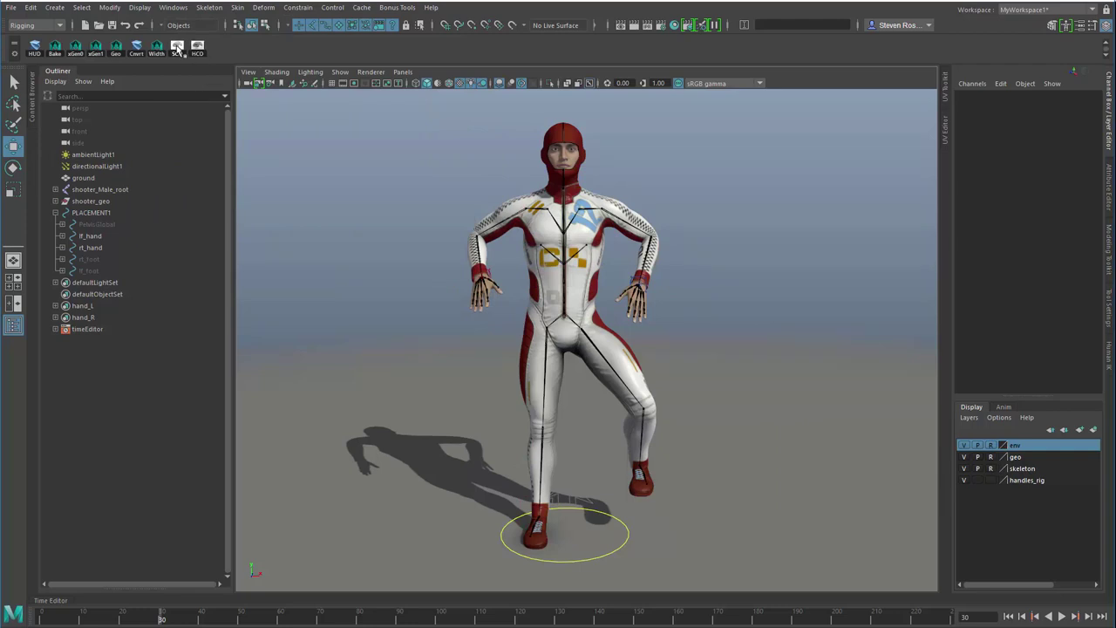
left_click(177, 50)
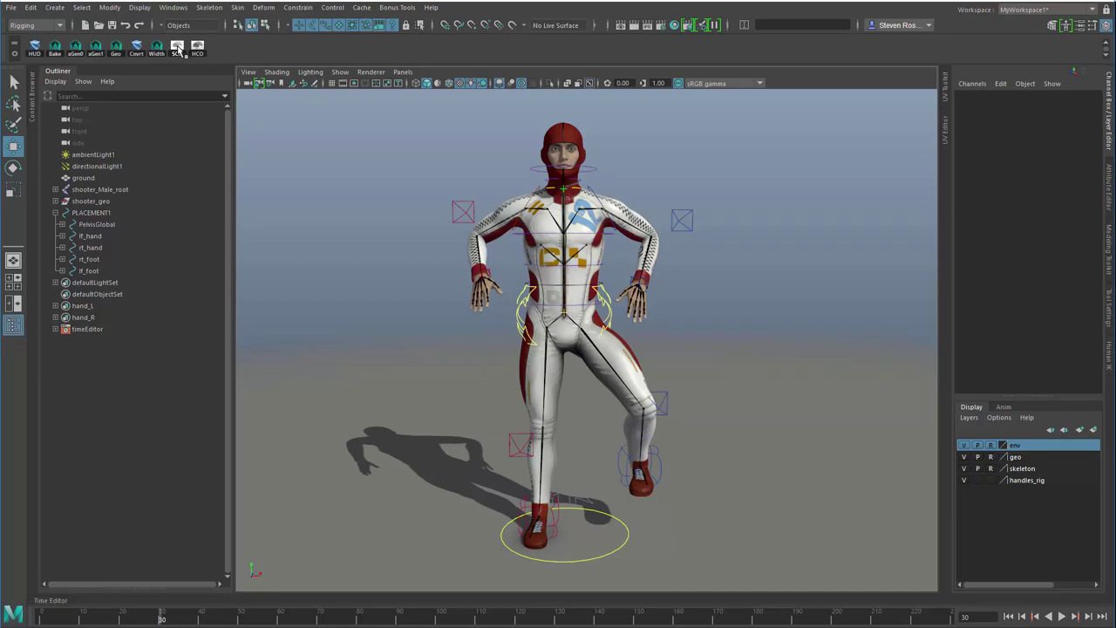
left_click(623, 546)
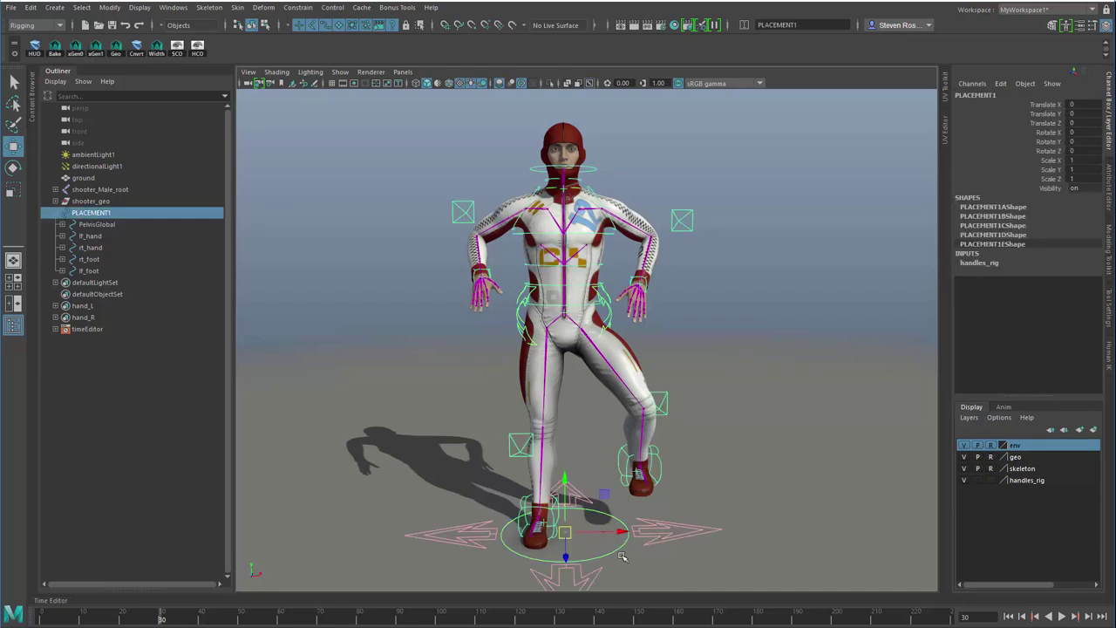
left_click(418, 418)
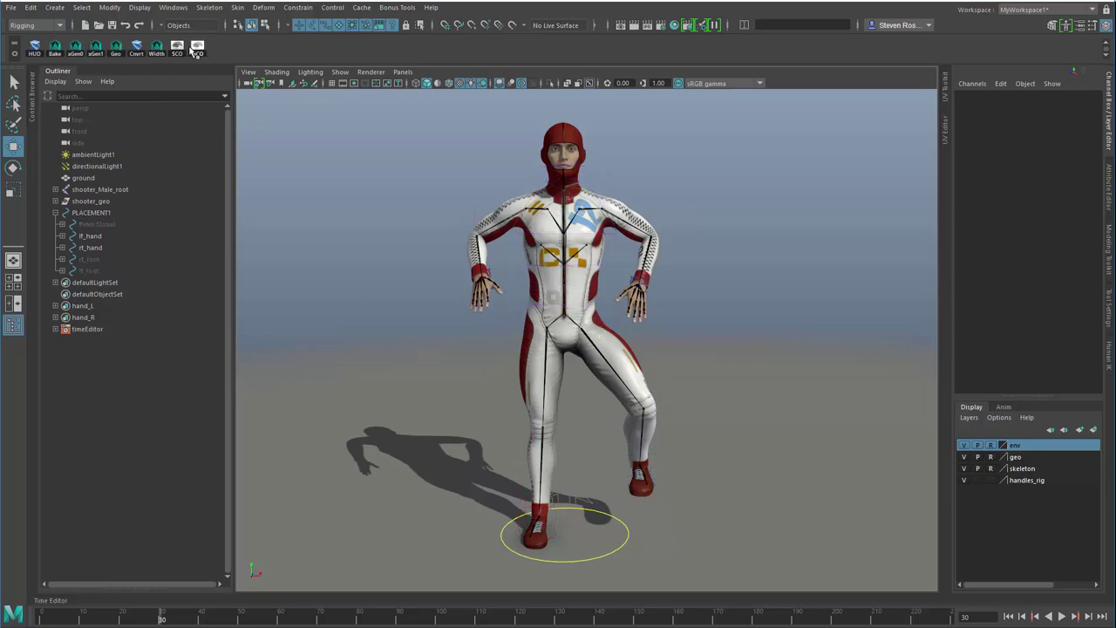
Step: Toggle the visibility of all tagged controllers off and on several times, leaving them shown
left_click(198, 50)
left_click(179, 51)
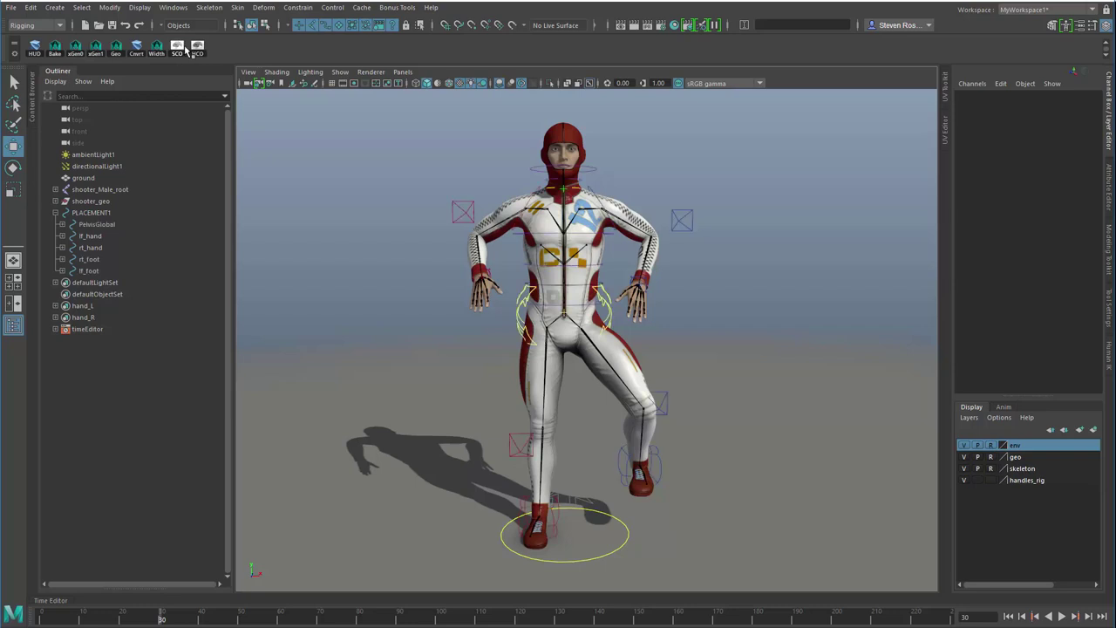
left_click(198, 50)
left_click(179, 51)
left_click(198, 50)
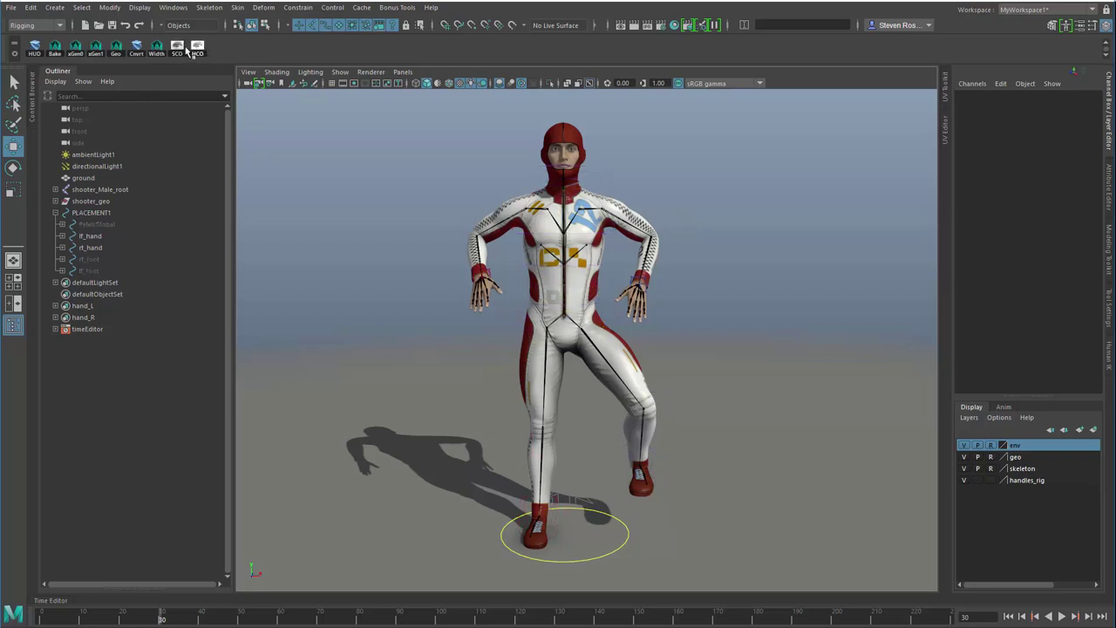
left_click(178, 51)
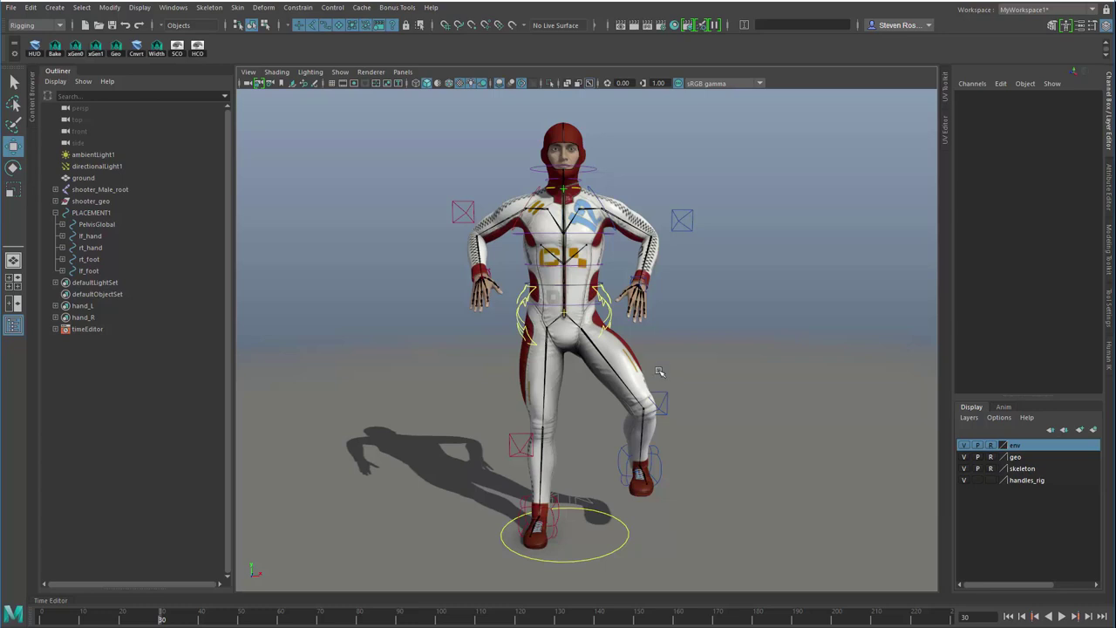
Step: With lf_hand selected, play and stop the animation, and move the hand control outward and down to about X -30.4, Y -37.2, Z 3.9
left_click_drag(632, 278, 657, 301)
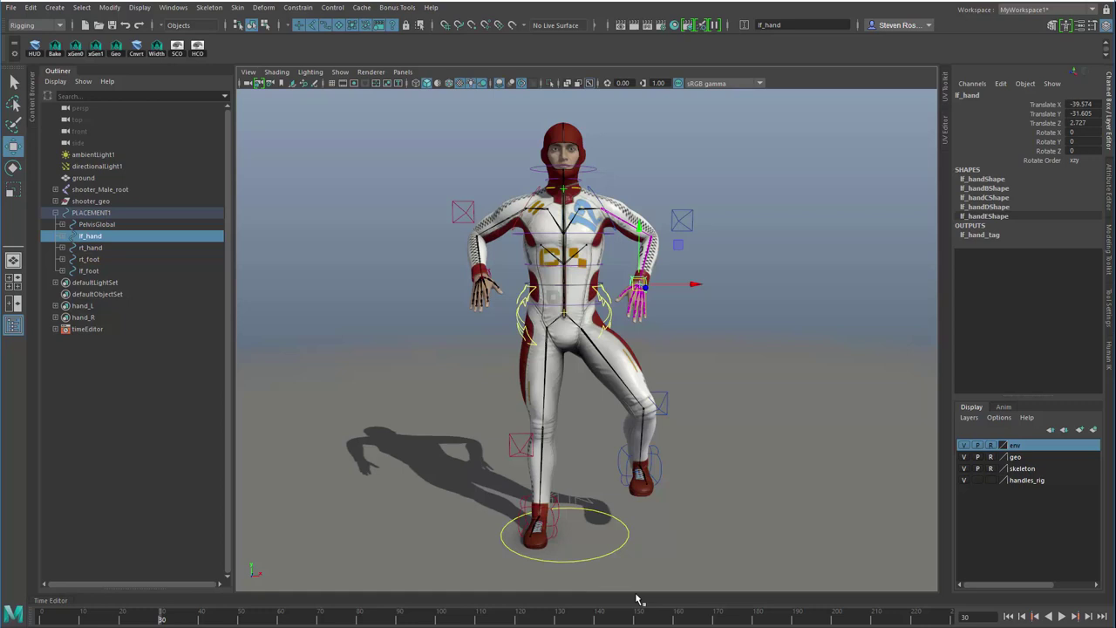
key("alt+v")
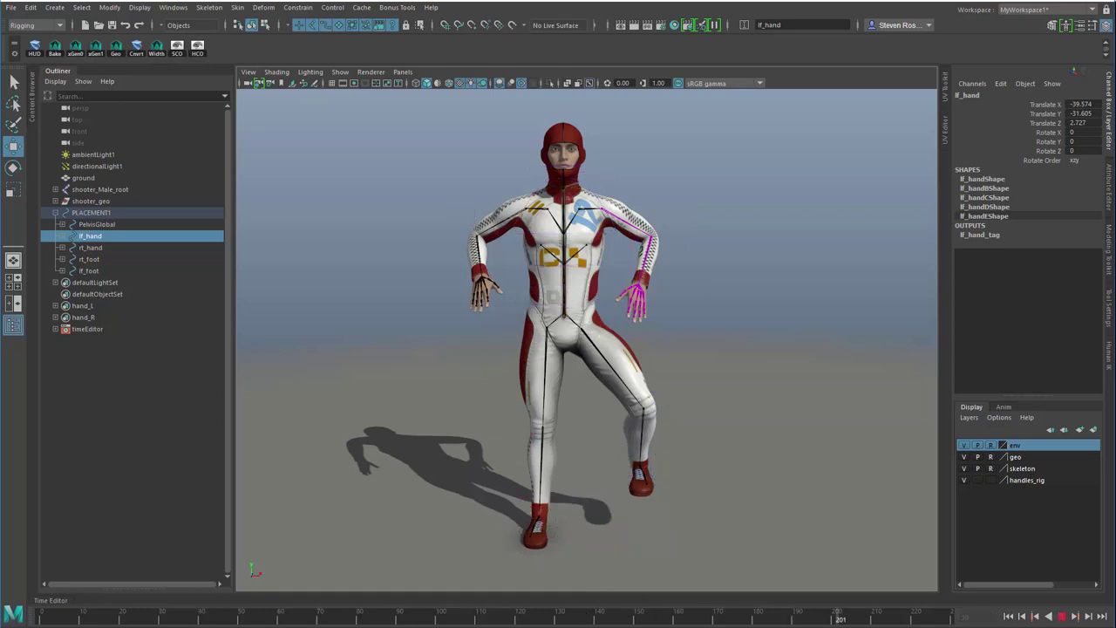
key("alt+v")
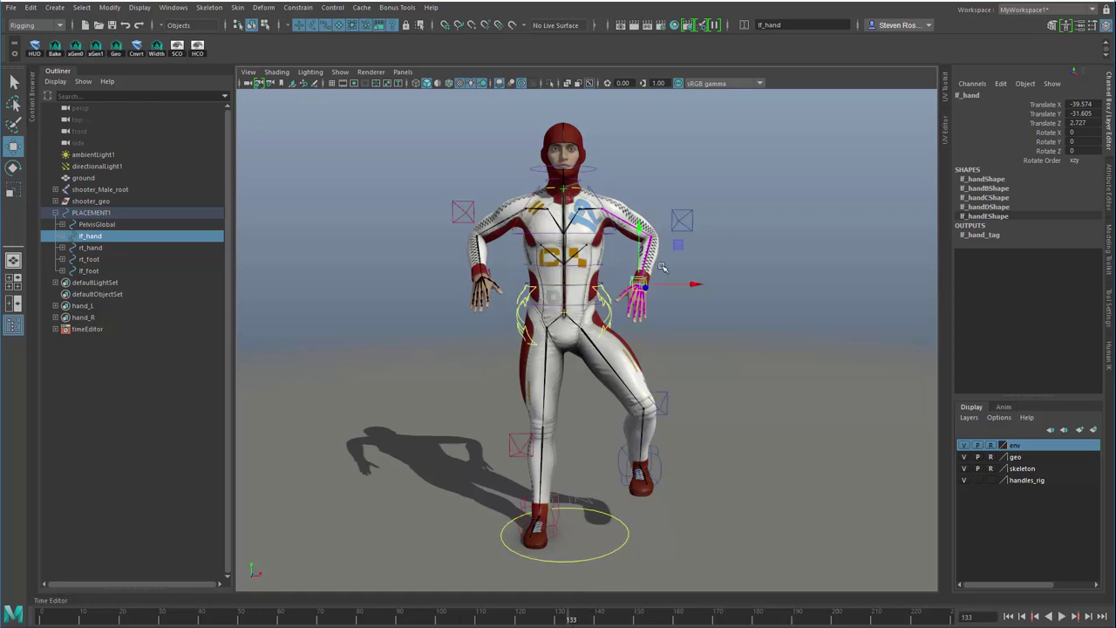
left_click_drag(639, 284, 649, 251)
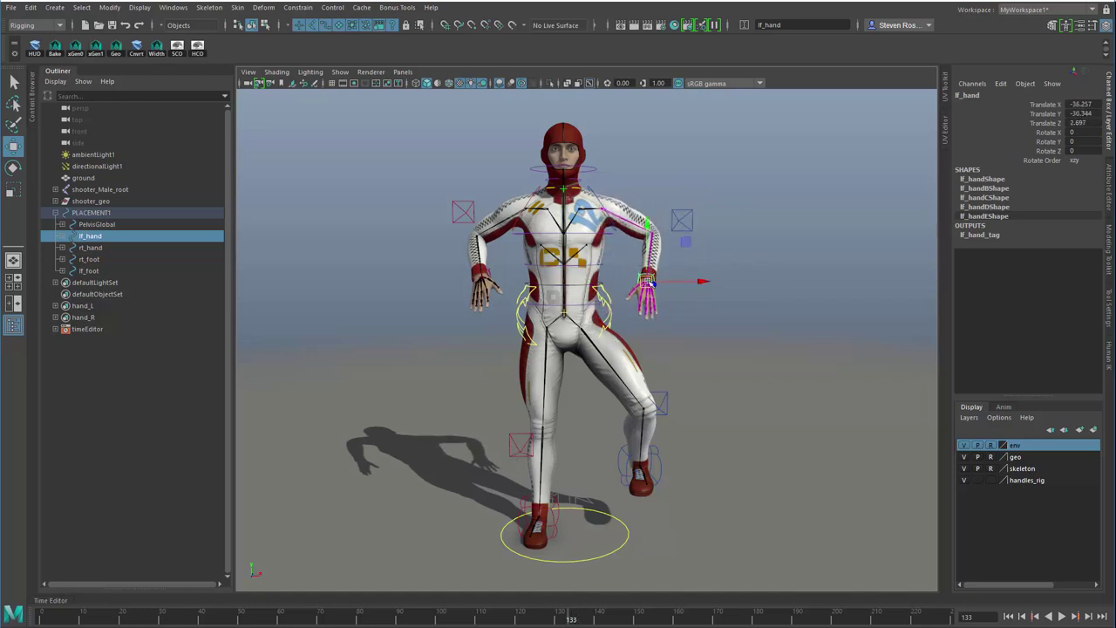
left_click_drag(649, 282, 676, 338)
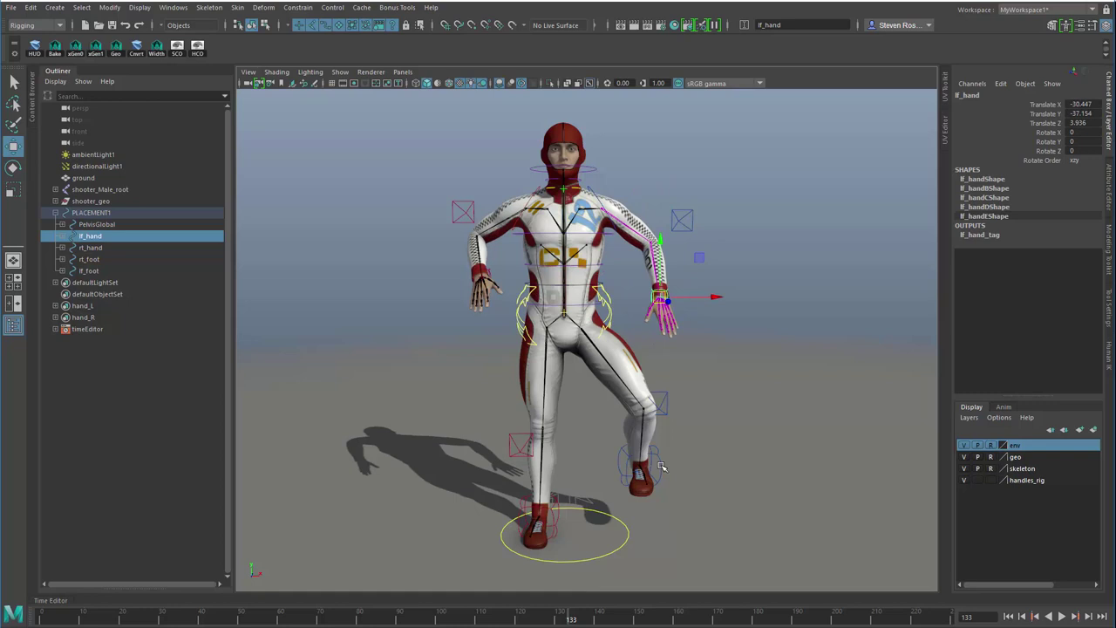
Step: Rotate the lf_foot control to about X 21, Y 18, Z 16, and clear the selection
left_click(661, 473)
key("e")
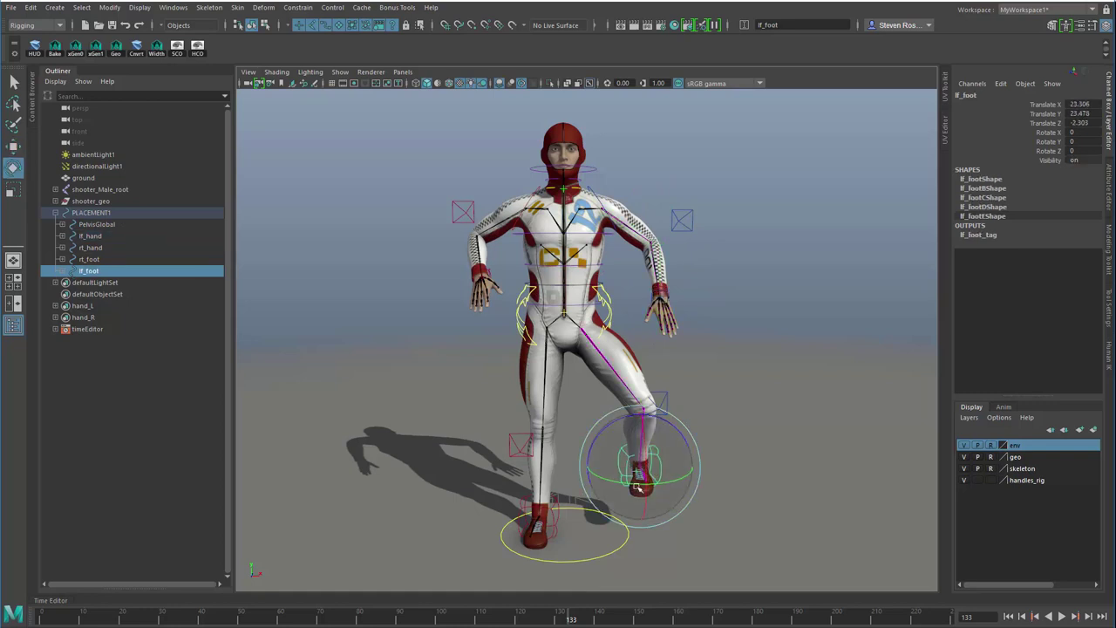
left_click_drag(638, 488, 639, 477)
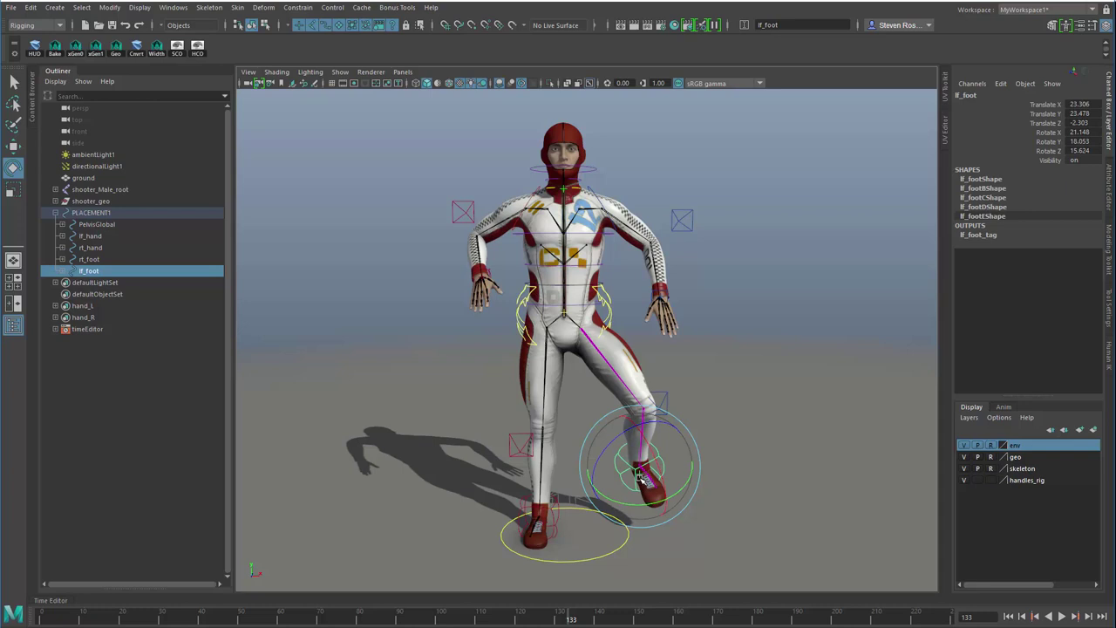
key("q")
key("w")
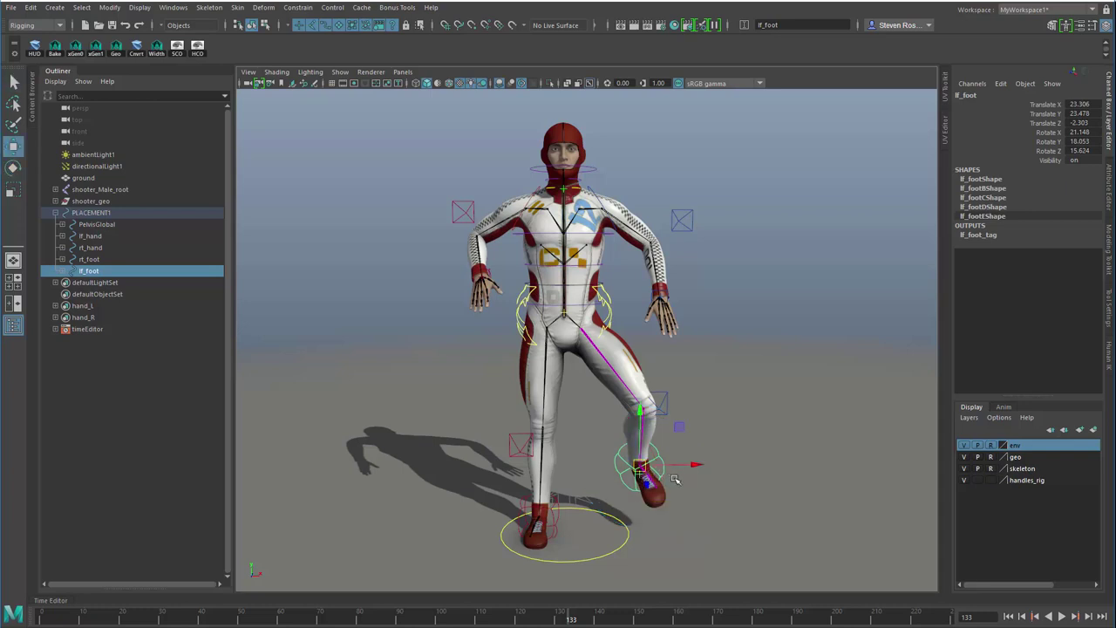
middle_click_drag(673, 473, 747, 476)
left_click_drag(747, 476, 682, 480)
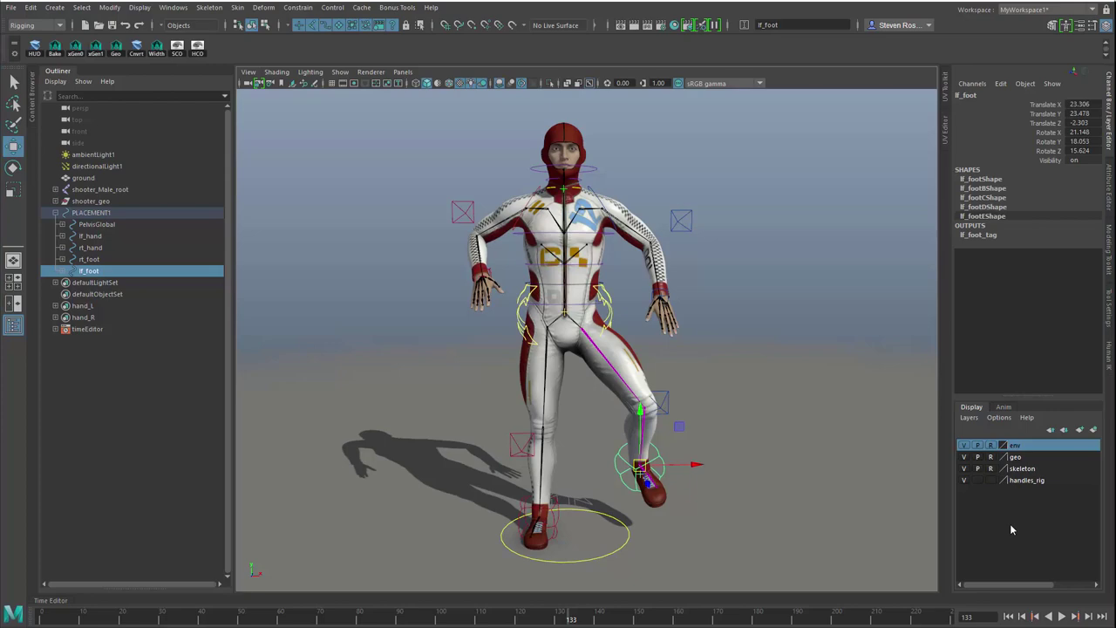
left_click_drag(694, 452, 654, 450, "alt")
right_click_drag(648, 493, 659, 513, "alt")
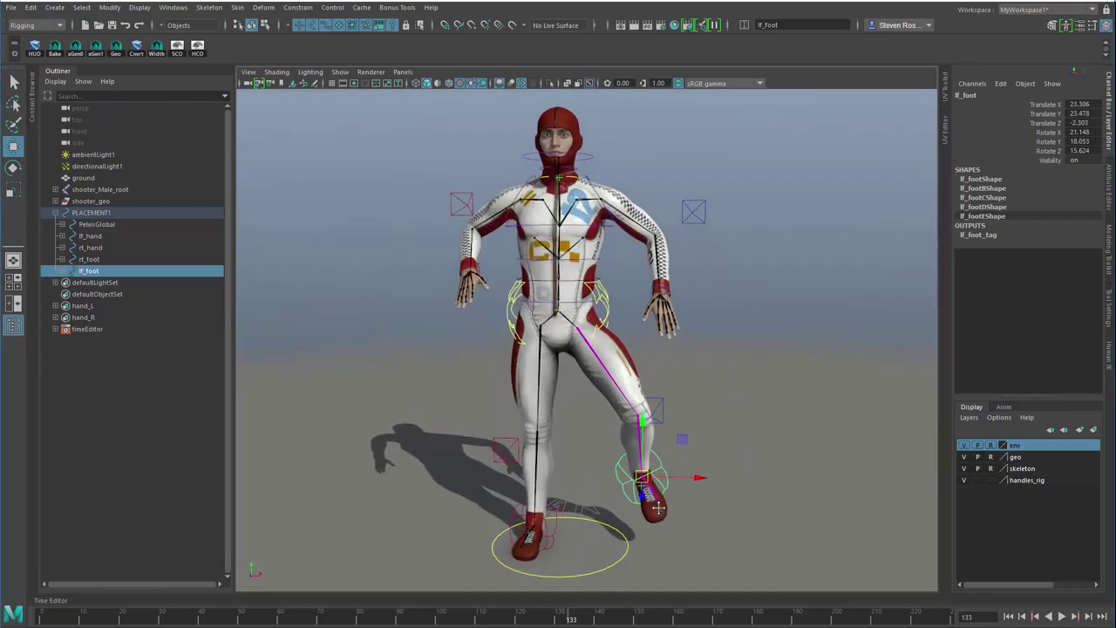
middle_click_drag(659, 514, 656, 472, "alt")
left_click(713, 478)
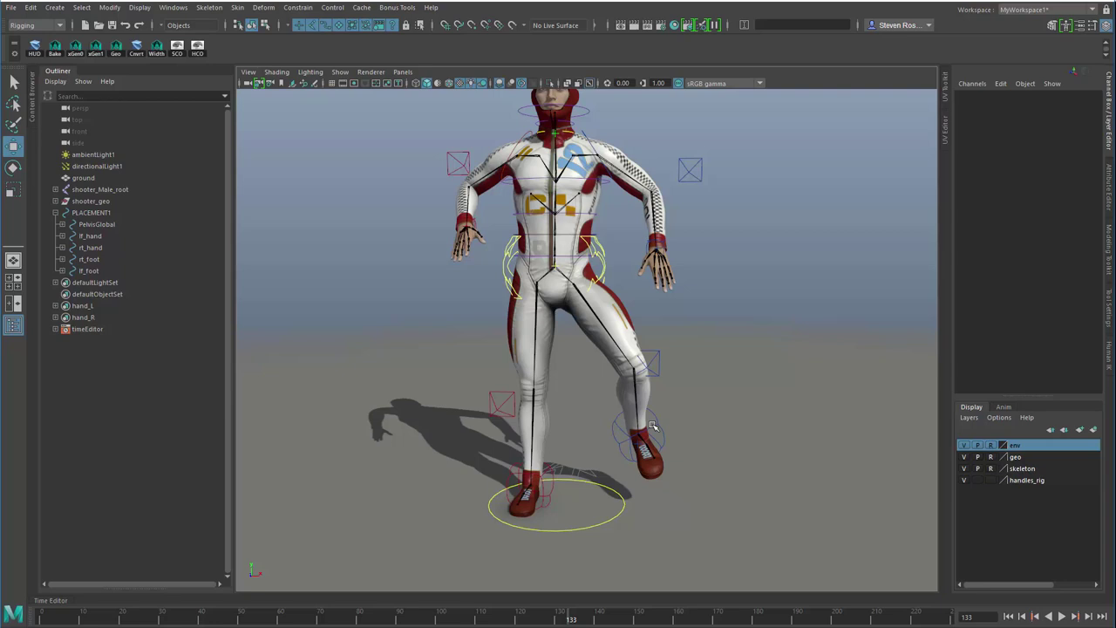
Step: Graph the input and output connections of the lf_foot control in an enlarged Node Editor
left_click_drag(660, 393, 697, 443, "alt")
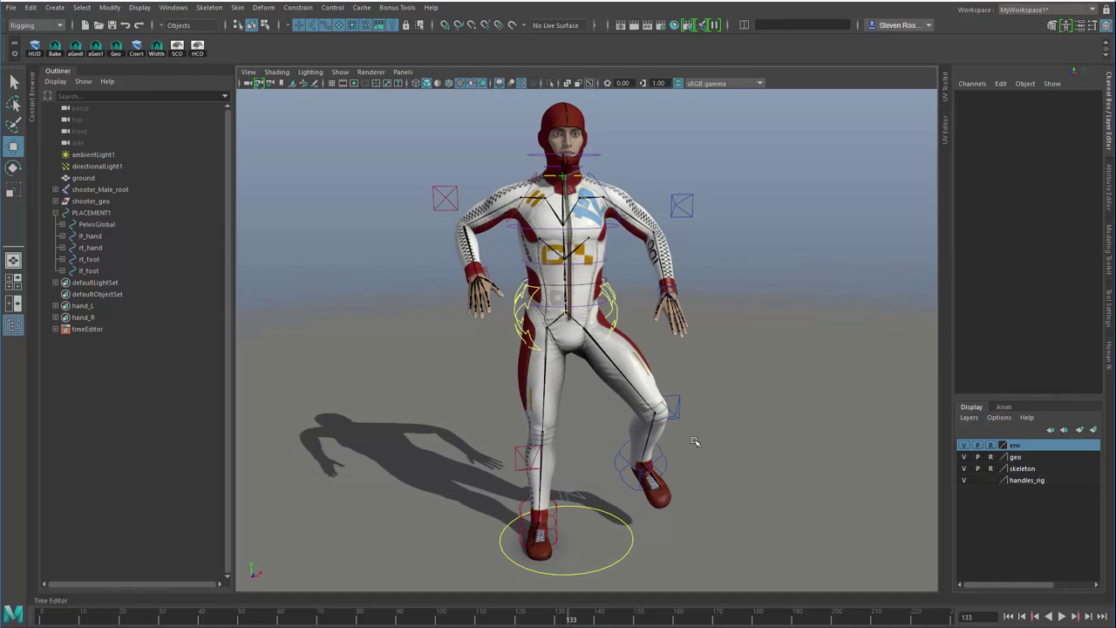
left_click(173, 7)
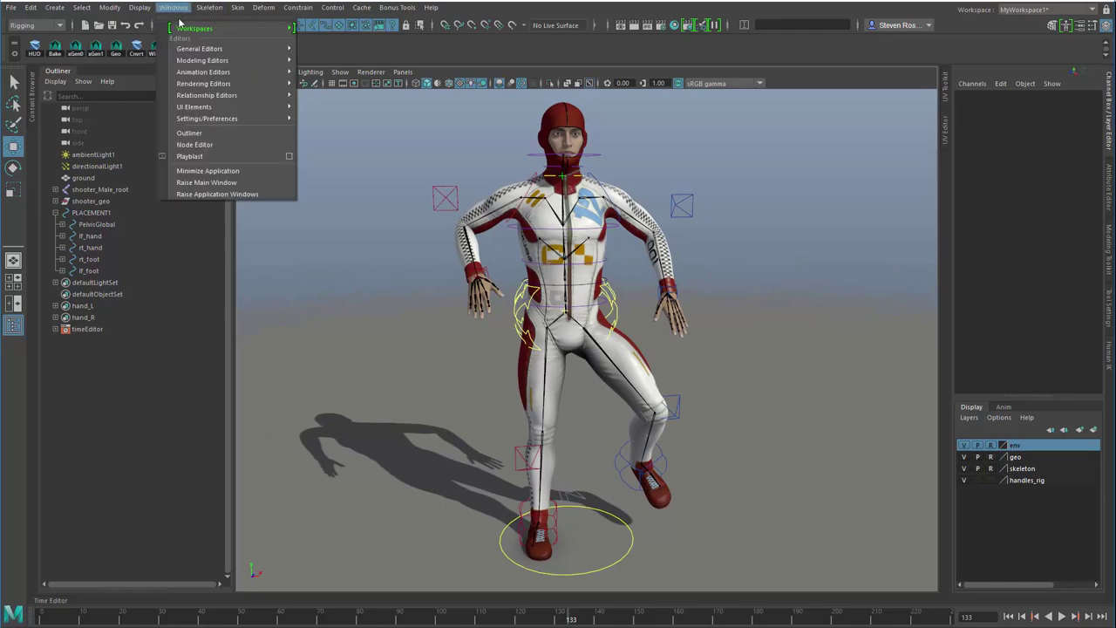
left_click(221, 145)
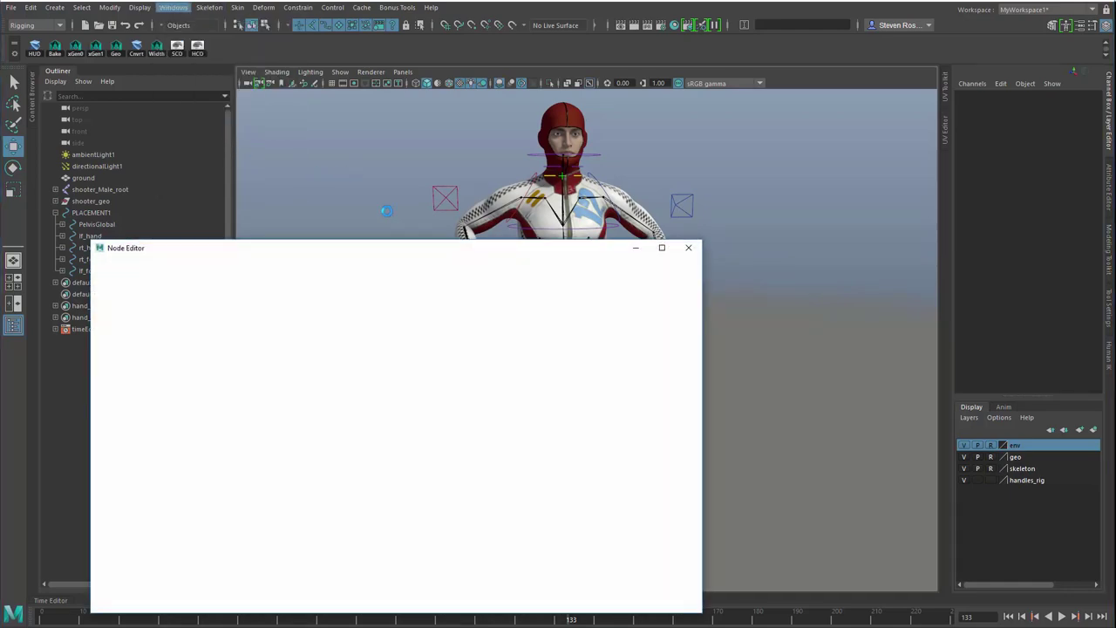
left_click_drag(562, 253, 497, 174)
left_click(661, 457)
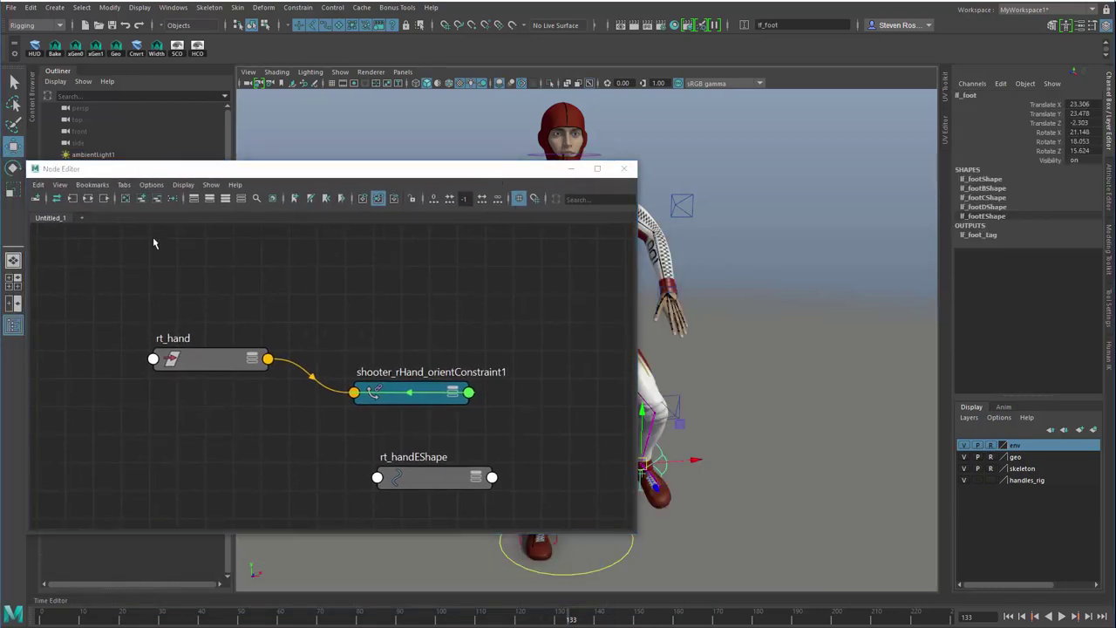
left_click(88, 198)
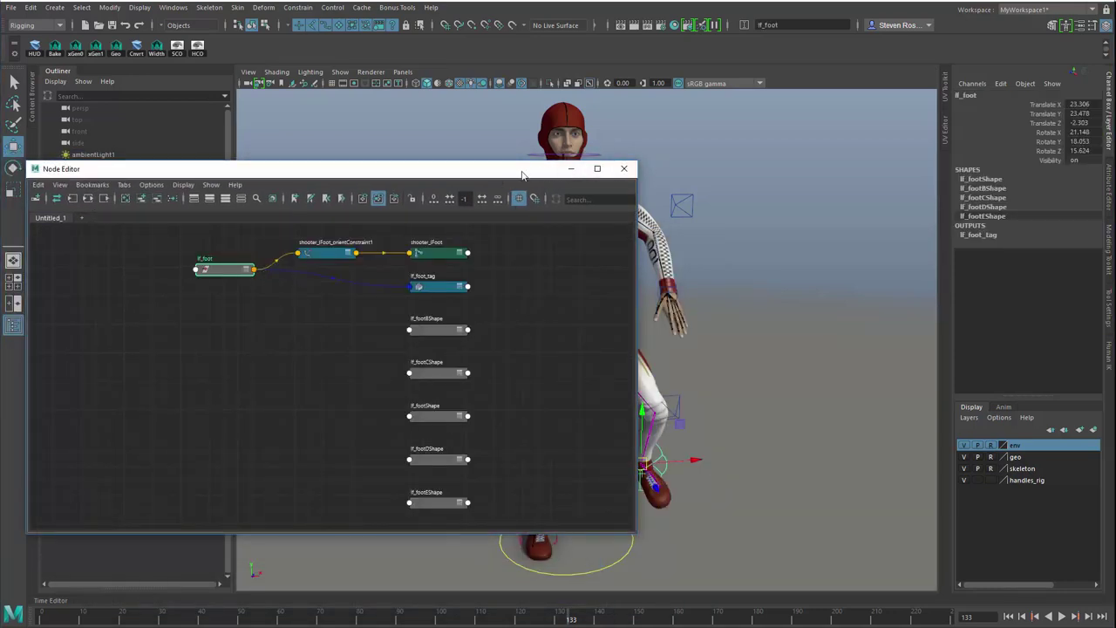
left_click_drag(549, 171, 648, 38)
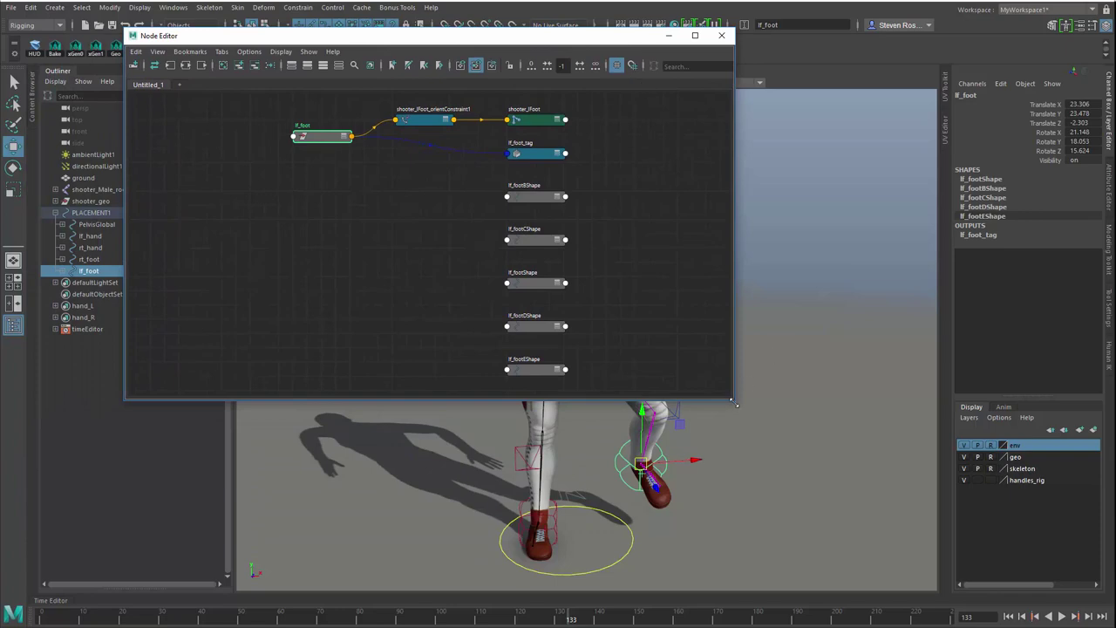
left_click_drag(735, 405, 1007, 550)
Step: Place the lf_foot_tag node beneath the orient constraint beside lf_foot, and expand it to show its full attributes
middle_click_drag(405, 184, 506, 351, "alt")
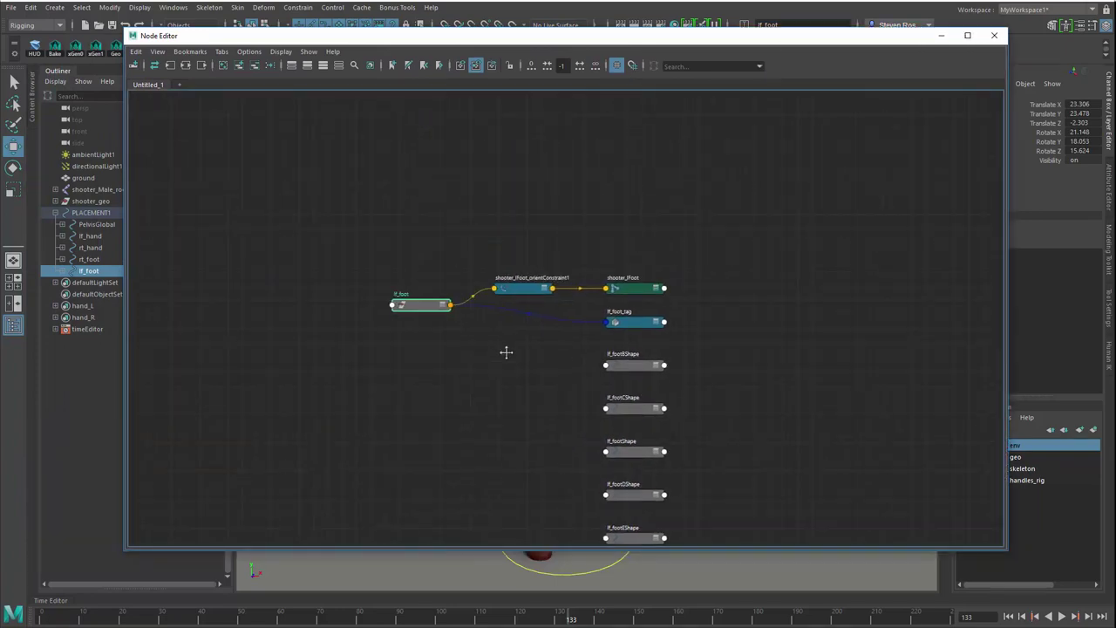
right_click_drag(506, 352, 617, 346, "alt")
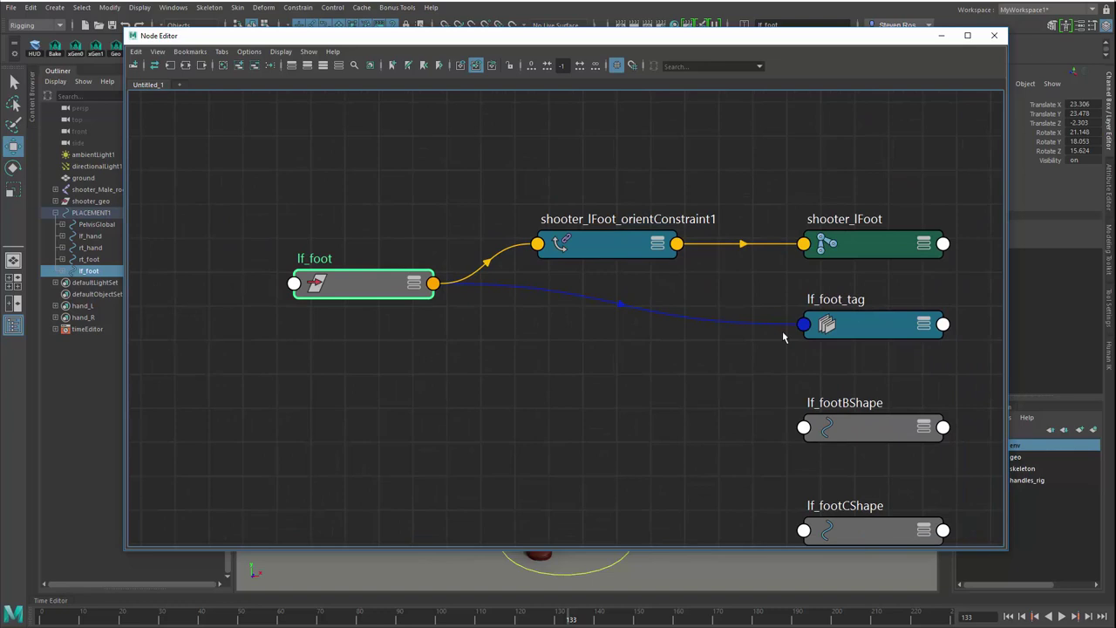
mouse_move(362, 288)
left_mouse_down()
mouse_move(348, 288)
mouse_move(358, 285)
left_mouse_up()
left_click_drag(882, 326, 642, 338)
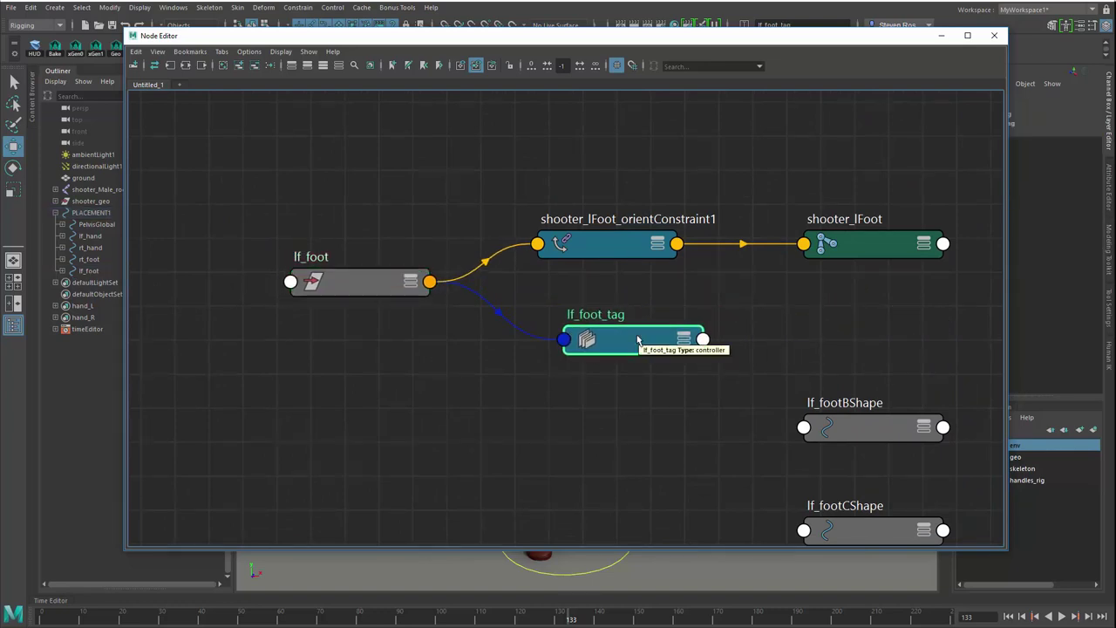
key("3")
mouse_move(623, 341)
left_mouse_down()
mouse_move(634, 337)
mouse_move(619, 332)
left_mouse_up()
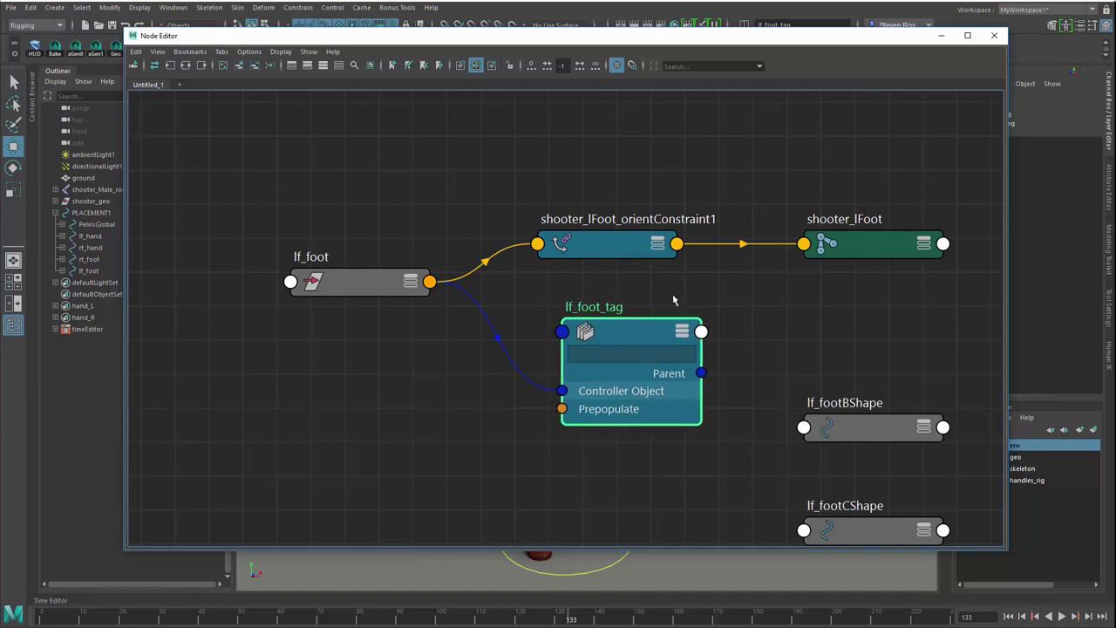
Step: Narrow the Node Editor and inspect the controller object and parent settings of lf_foot_tag in the Attribute Editor
left_click_drag(1007, 160, 755, 165)
middle_click_drag(625, 219, 466, 208, "alt")
scroll(471, 210, "down", 1)
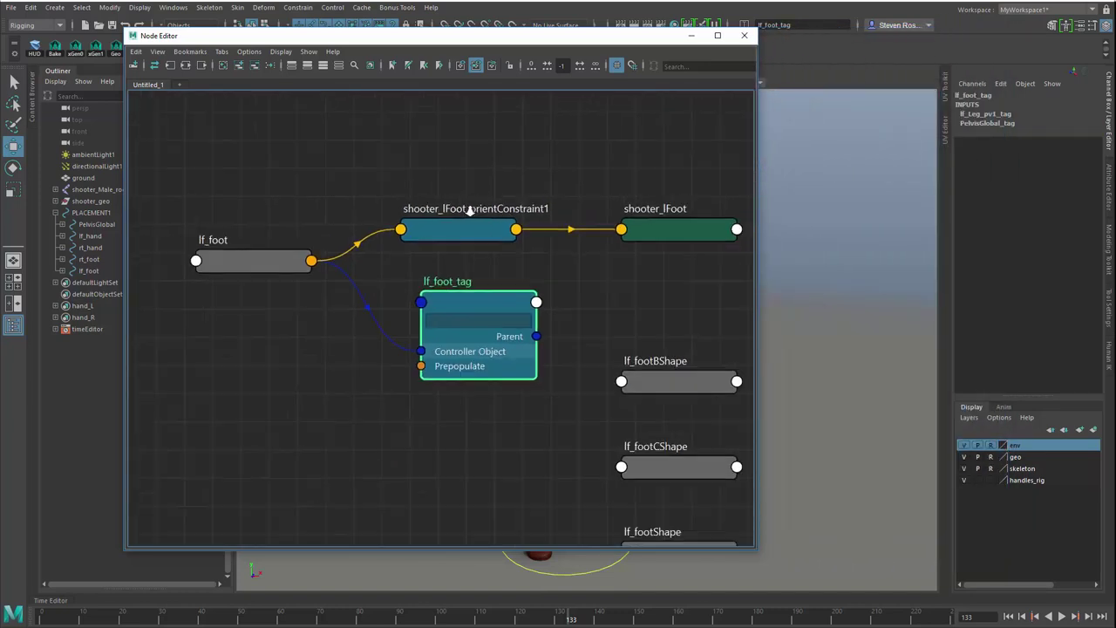
left_click(1110, 205)
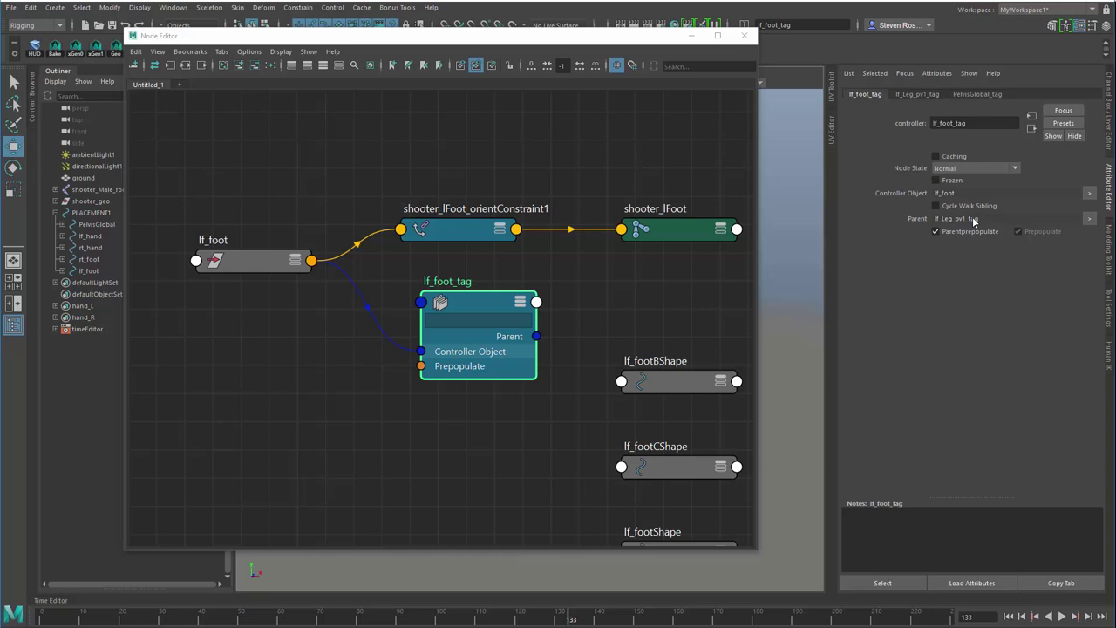
Step: Minimize the Node Editor and test pick-walking between lf_hand and rt_hand, up to rt_Arm_pv1, and across to lf_Arm_pv1 and back
left_click(692, 41)
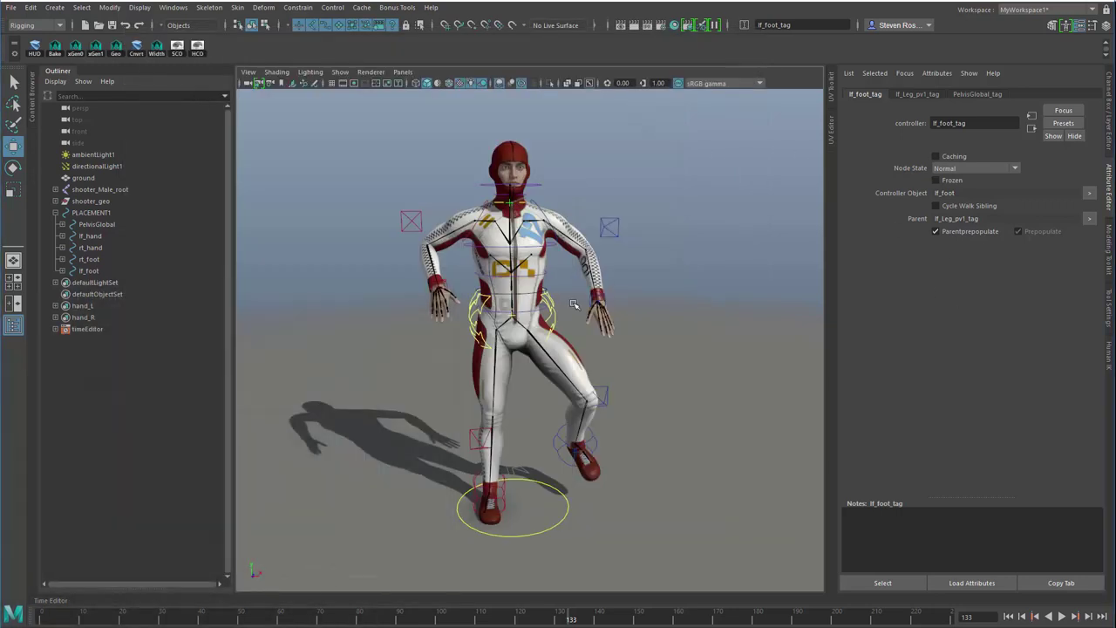
left_click(605, 301)
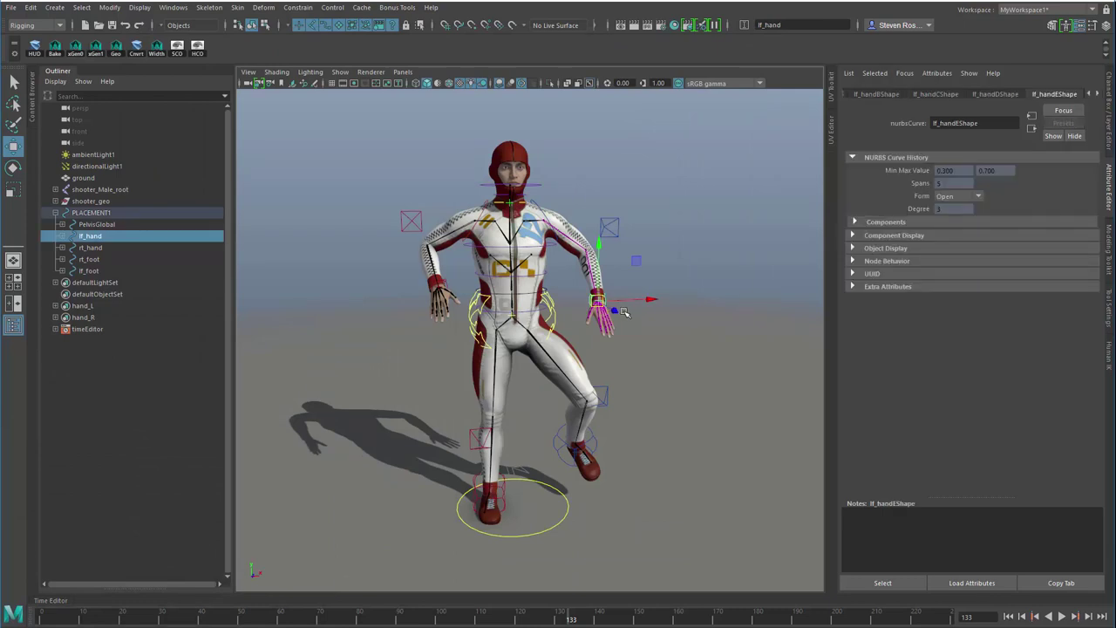
key("Right")
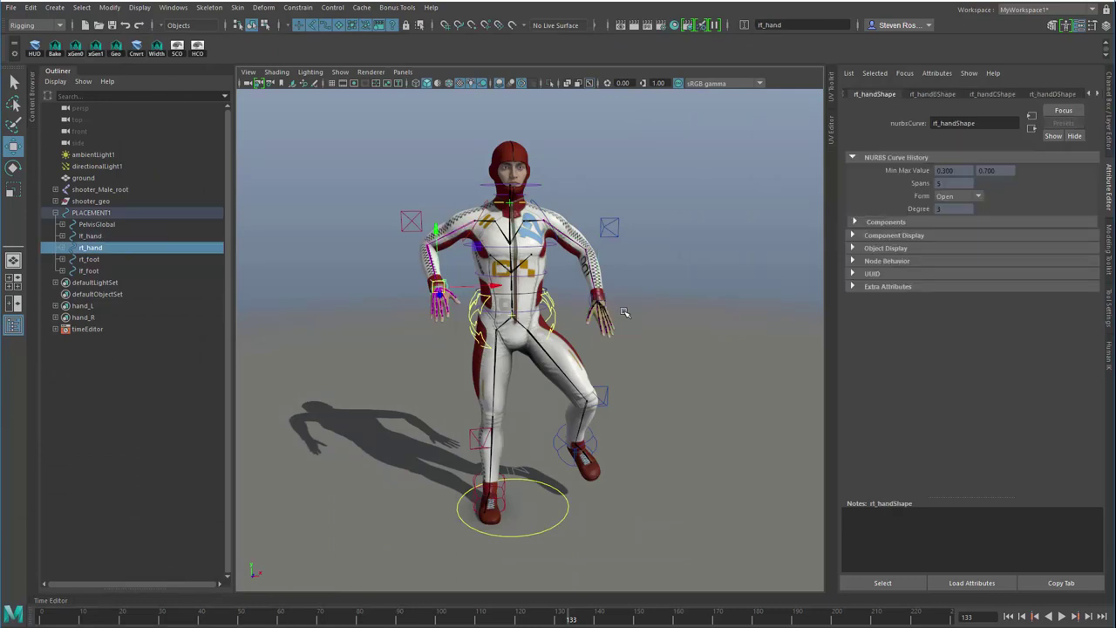
key("Left")
key("Right")
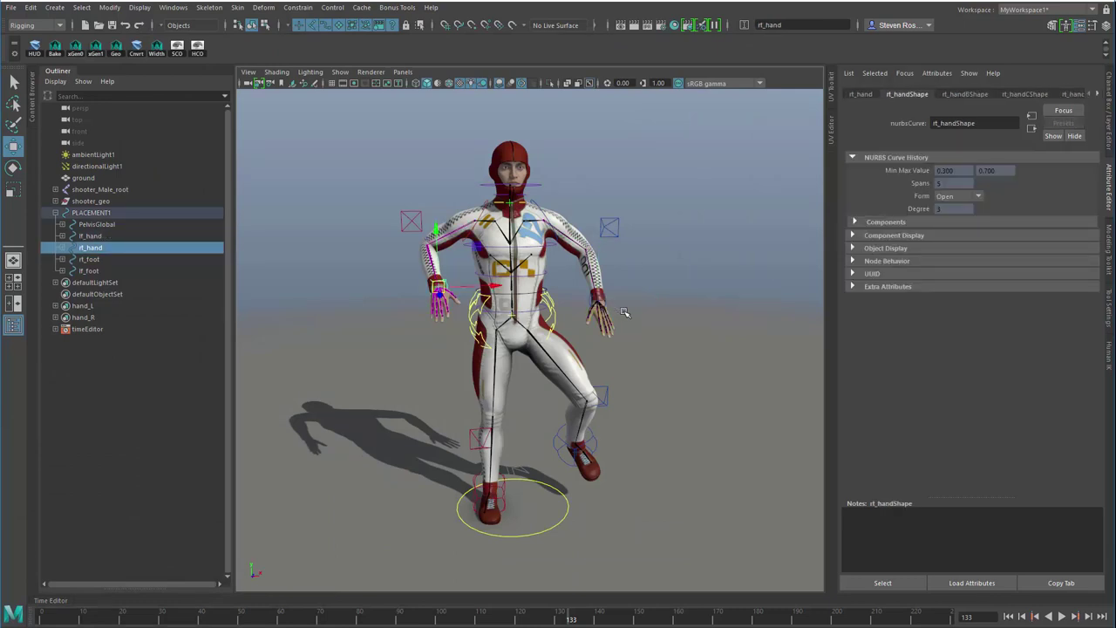
key("Up")
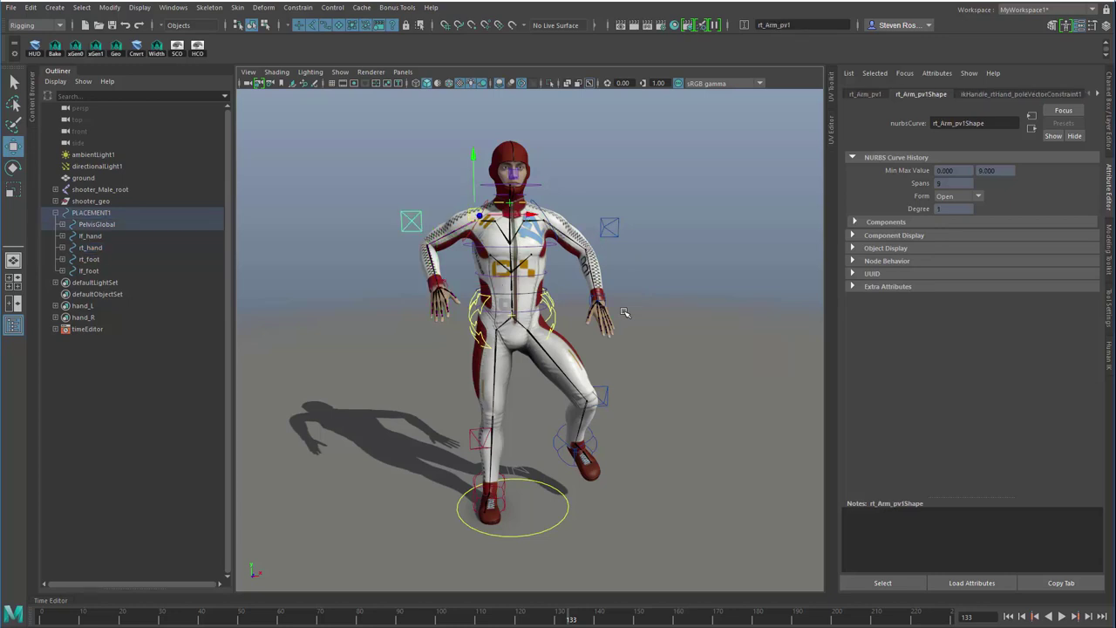
key("Left")
key("Right")
key("Left")
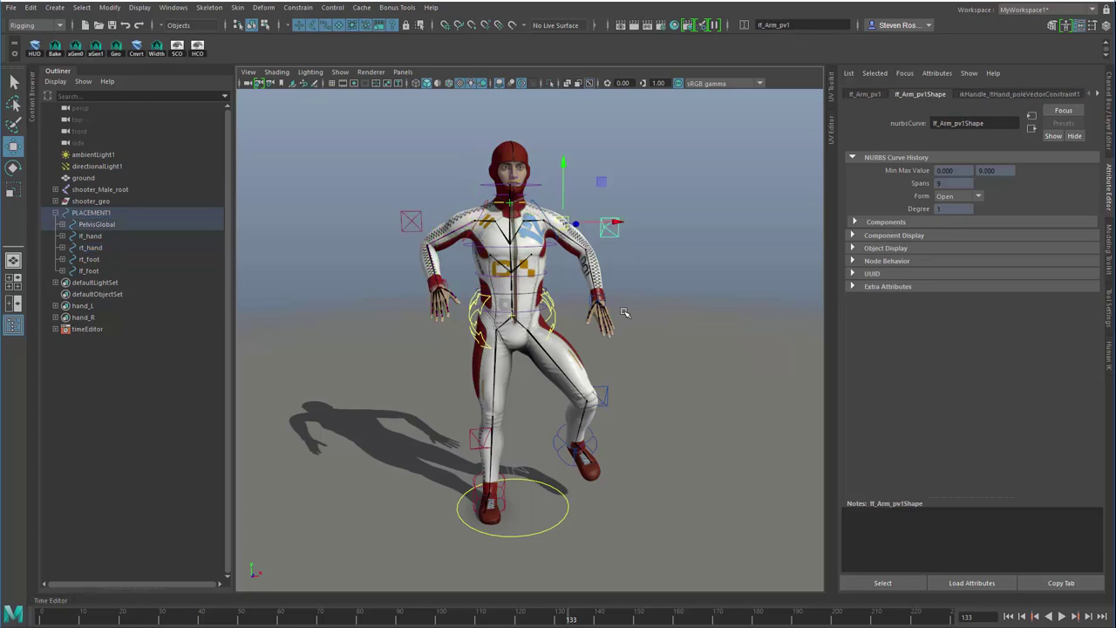
key("Right")
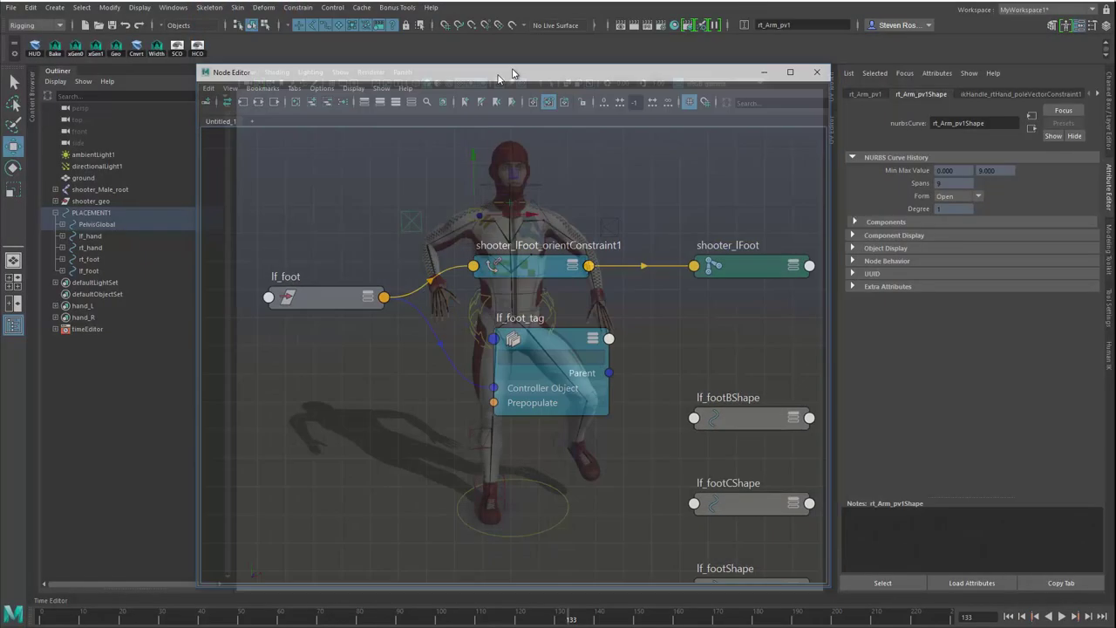
Step: Select the lf_foot_tag node in the restored Node Editor to review its controller attributes, and close the Node Editor
left_click_drag(513, 72, 421, 83)
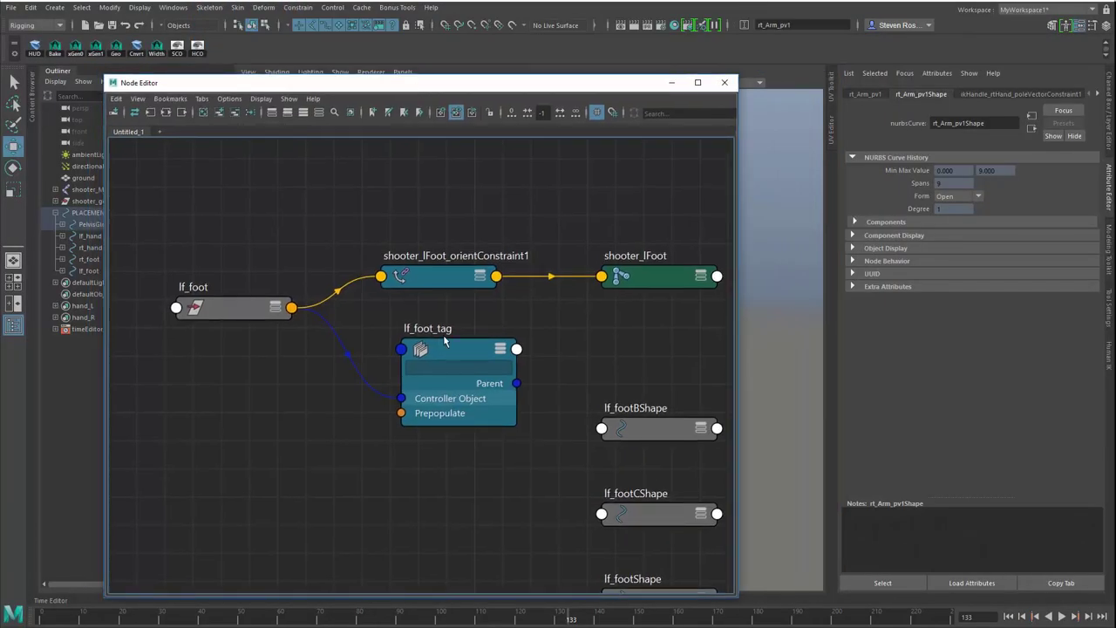
middle_click_drag(510, 377, 496, 369, "alt")
mouse_move(440, 343)
left_mouse_down()
mouse_move(464, 350)
mouse_move(425, 340)
left_mouse_up()
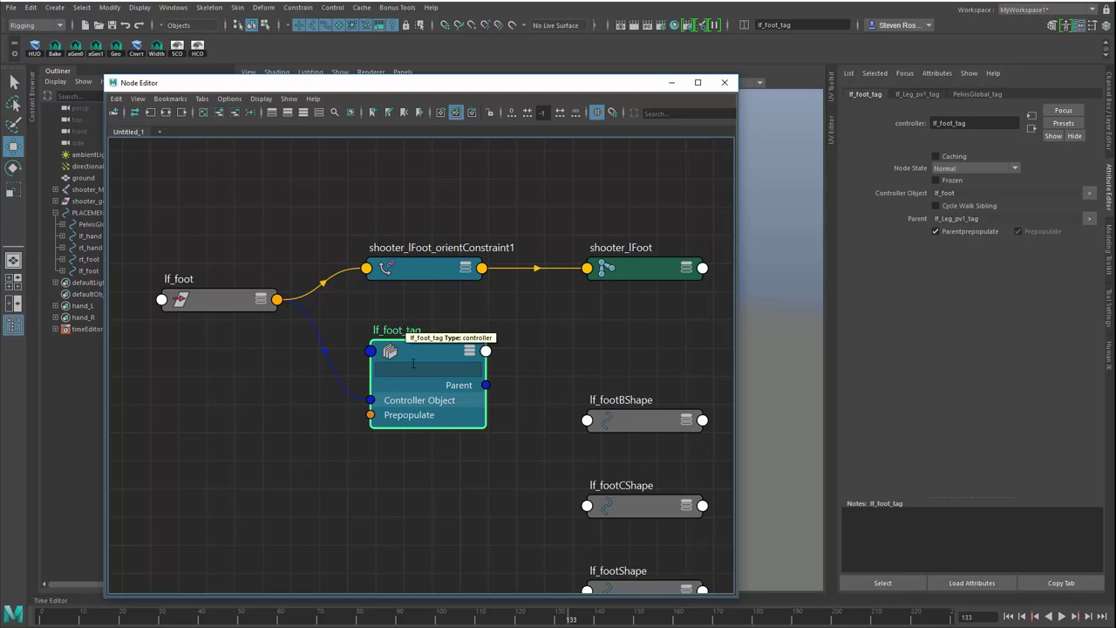
left_click_drag(413, 364, 397, 353)
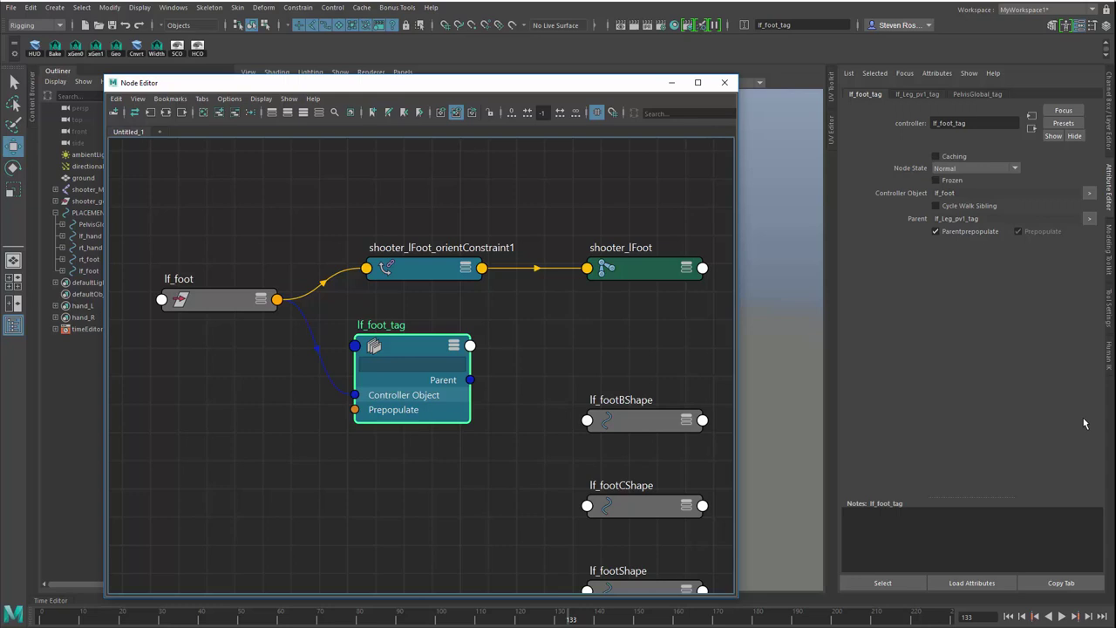
left_click(723, 82)
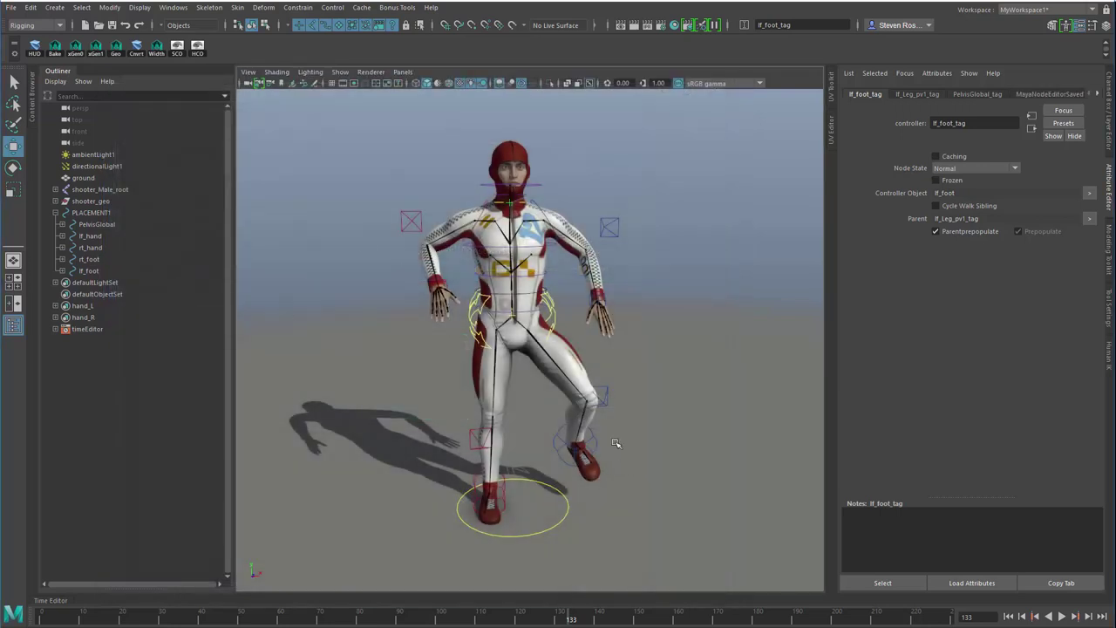